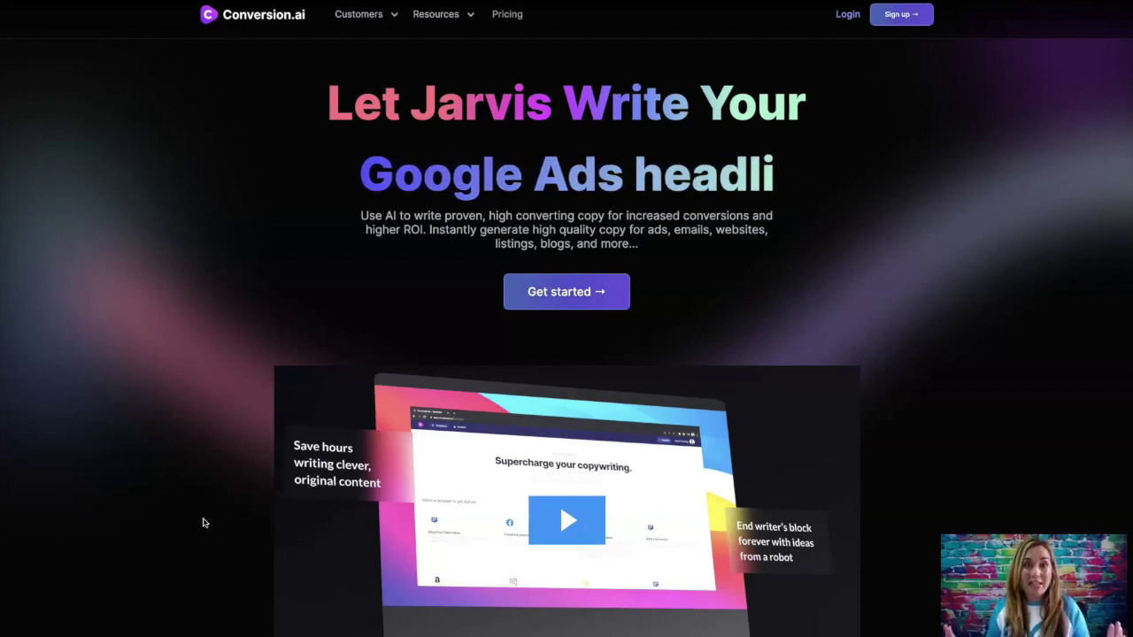
Look over the Conversion.ai homepage and skim the gallery of copywriting templates.
{"action": "scroll", "coordinate": [76, 535], "scroll_direction": "down", "scroll_amount": 5}
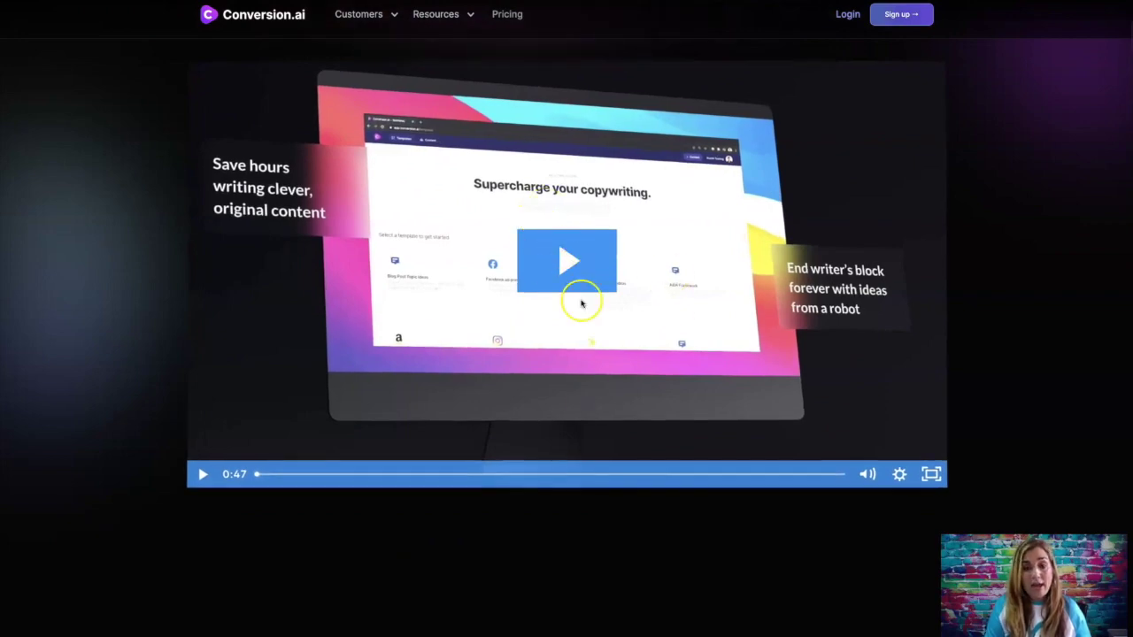
{"action": "scroll", "coordinate": [973, 326], "scroll_direction": "up", "scroll_amount": 5}
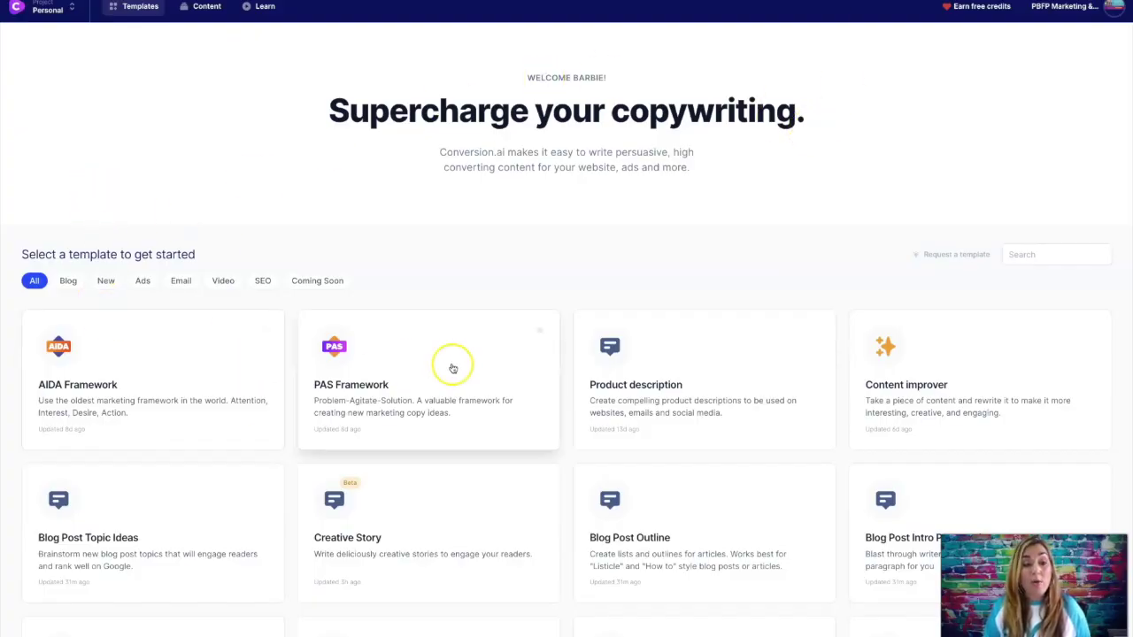
{"action": "scroll", "coordinate": [717, 365], "scroll_direction": "down", "scroll_amount": 7}
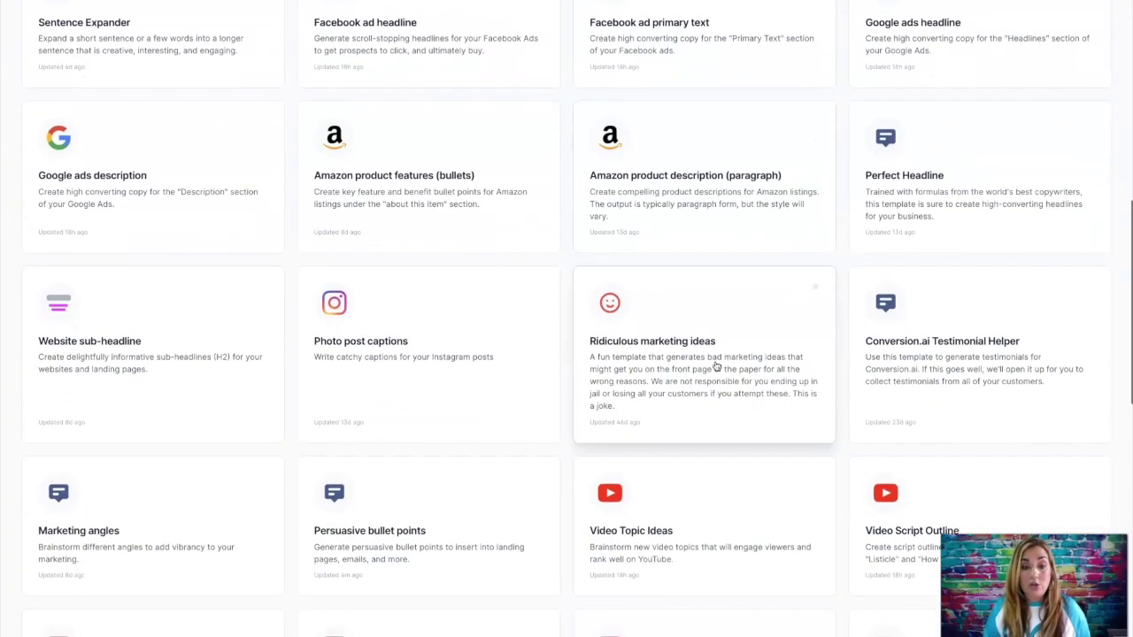
{"action": "scroll", "coordinate": [717, 365], "scroll_direction": "up", "scroll_amount": 5}
{"action": "scroll", "coordinate": [716, 366], "scroll_direction": "up", "scroll_amount": 3}
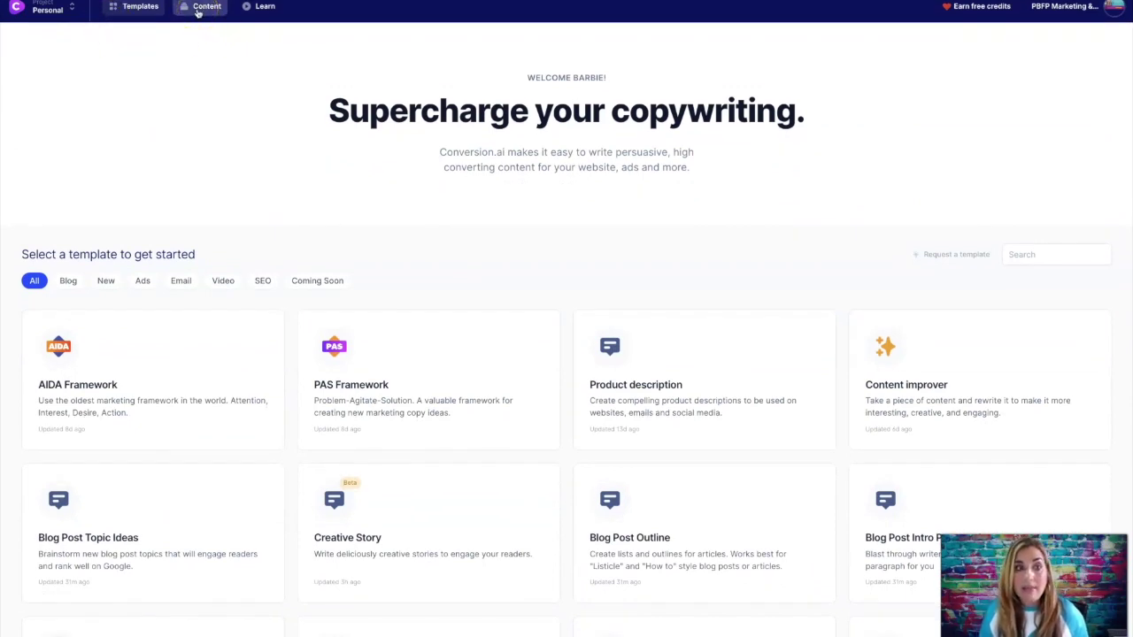
View the list of all saved content, and return to the template gallery.
{"action": "left_click", "coordinate": [198, 9]}
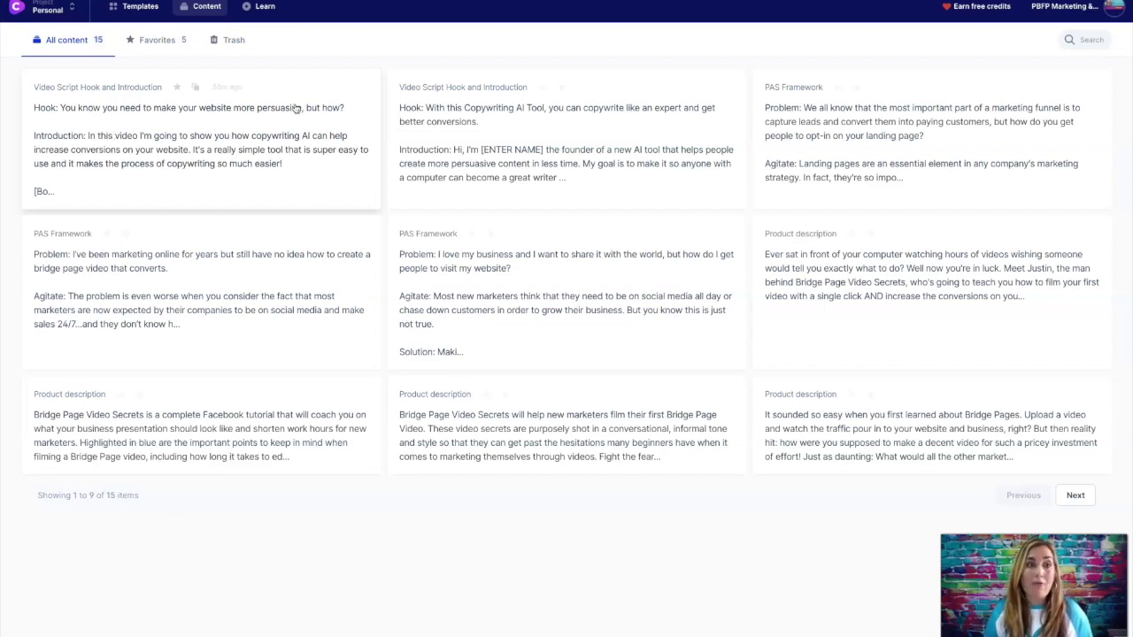
{"action": "left_click", "coordinate": [131, 7]}
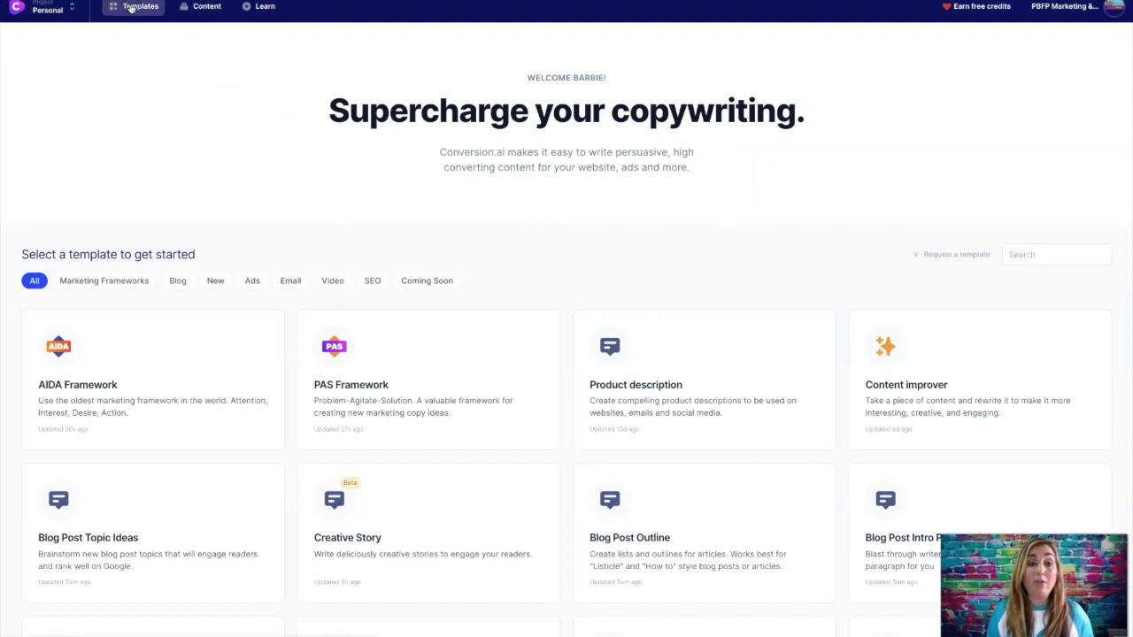
{"action": "left_click", "coordinate": [271, 147]}
{"action": "left_click", "coordinate": [555, 86]}
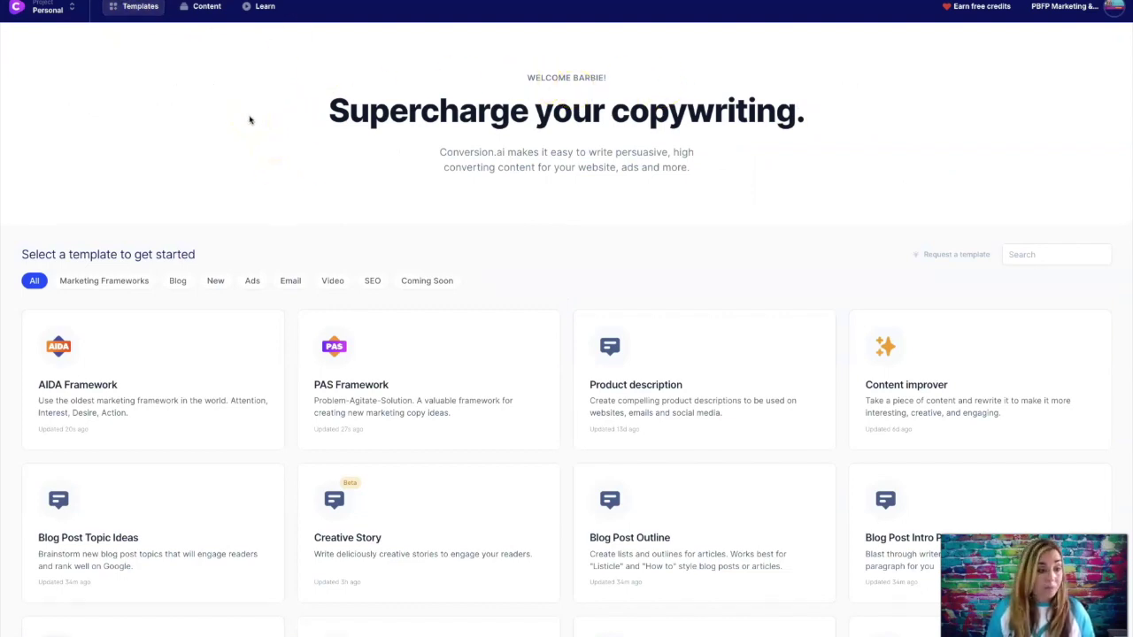
Review the templates by category: Marketing Frameworks, Blog, New, Ads, Email, Video and SEO.
{"action": "scroll", "coordinate": [249, 119], "scroll_direction": "down", "scroll_amount": 1}
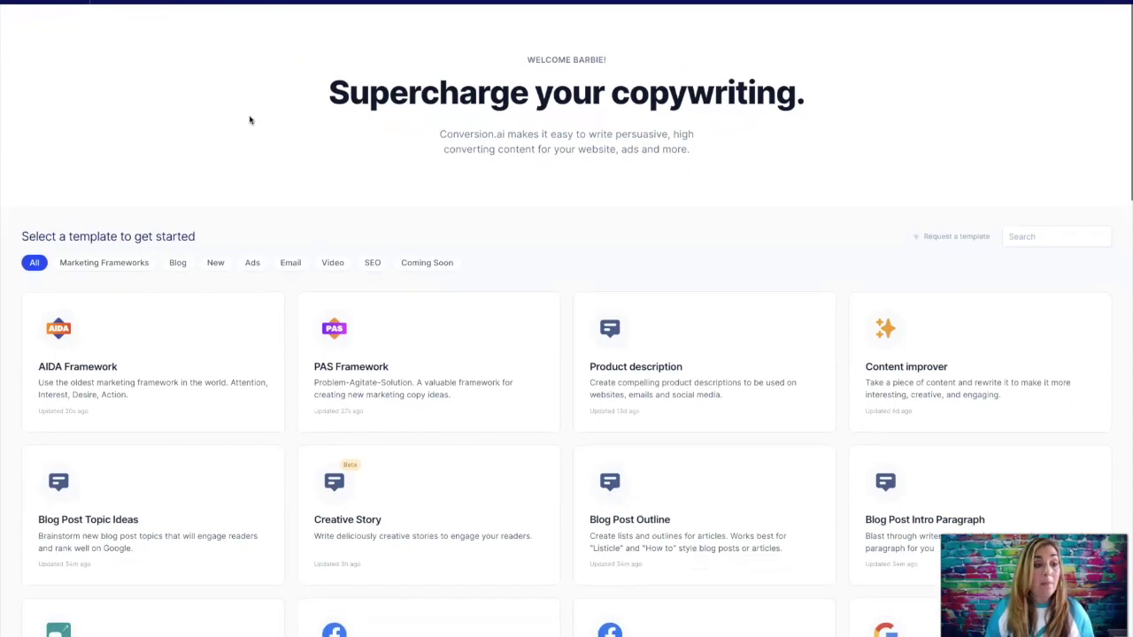
{"action": "left_click", "coordinate": [100, 263]}
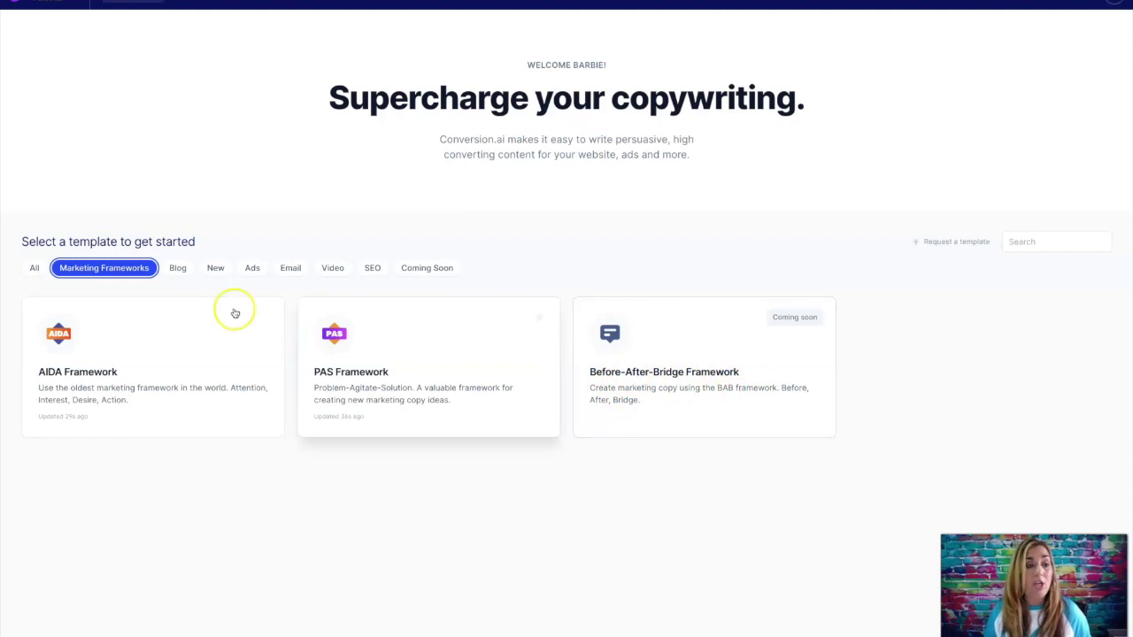
{"action": "left_click", "coordinate": [177, 268]}
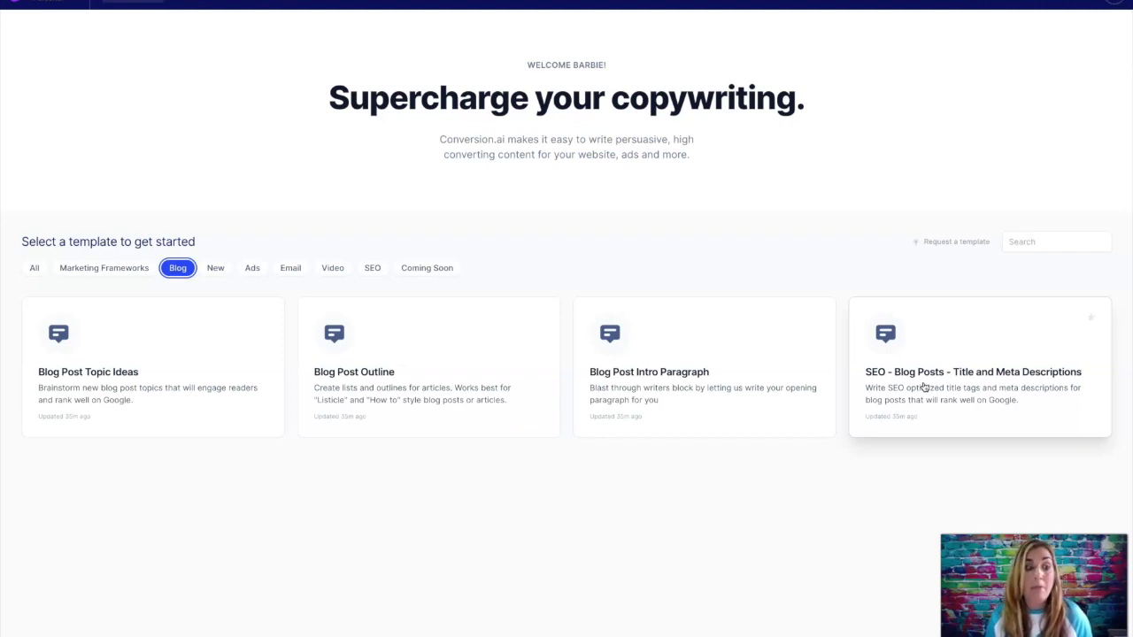
{"action": "left_click", "coordinate": [214, 269]}
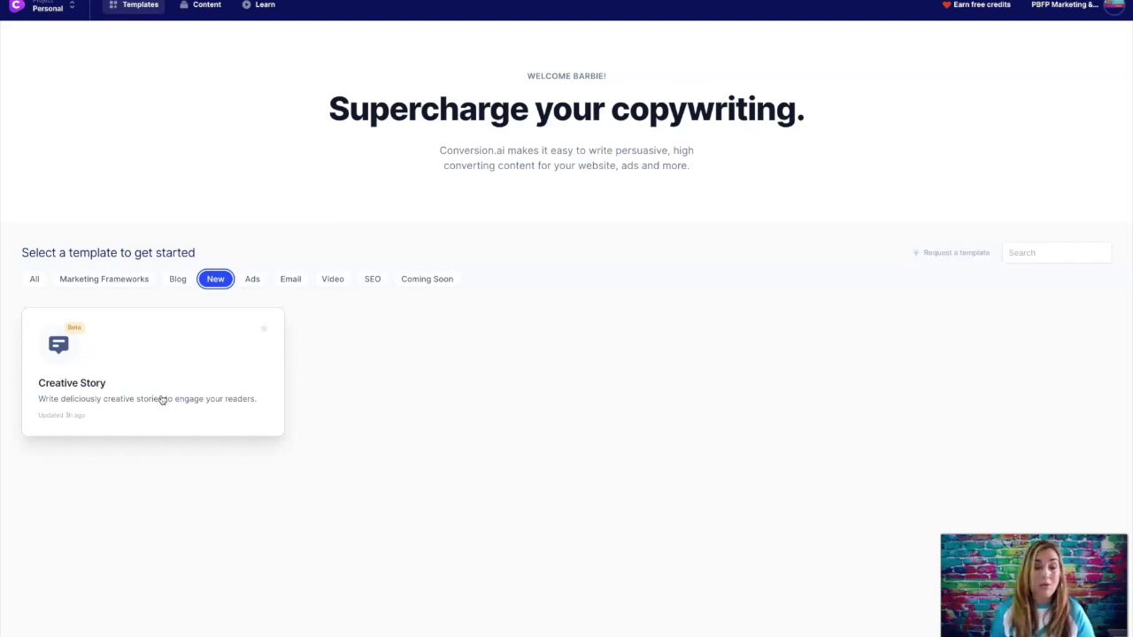
{"action": "left_click", "coordinate": [259, 280]}
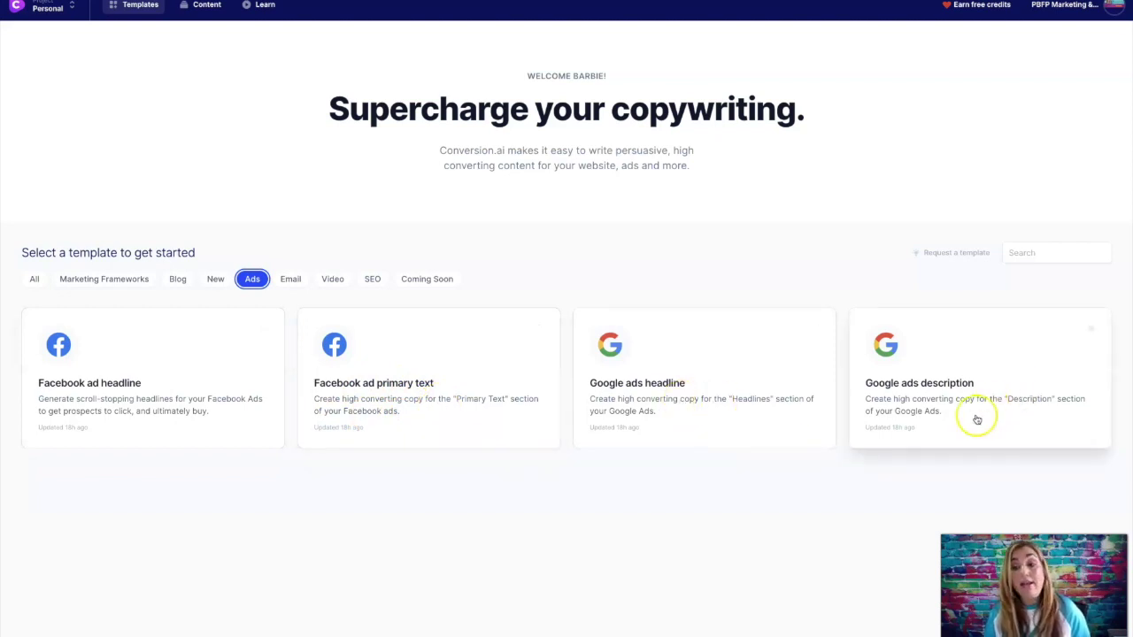
{"action": "left_click", "coordinate": [292, 280]}
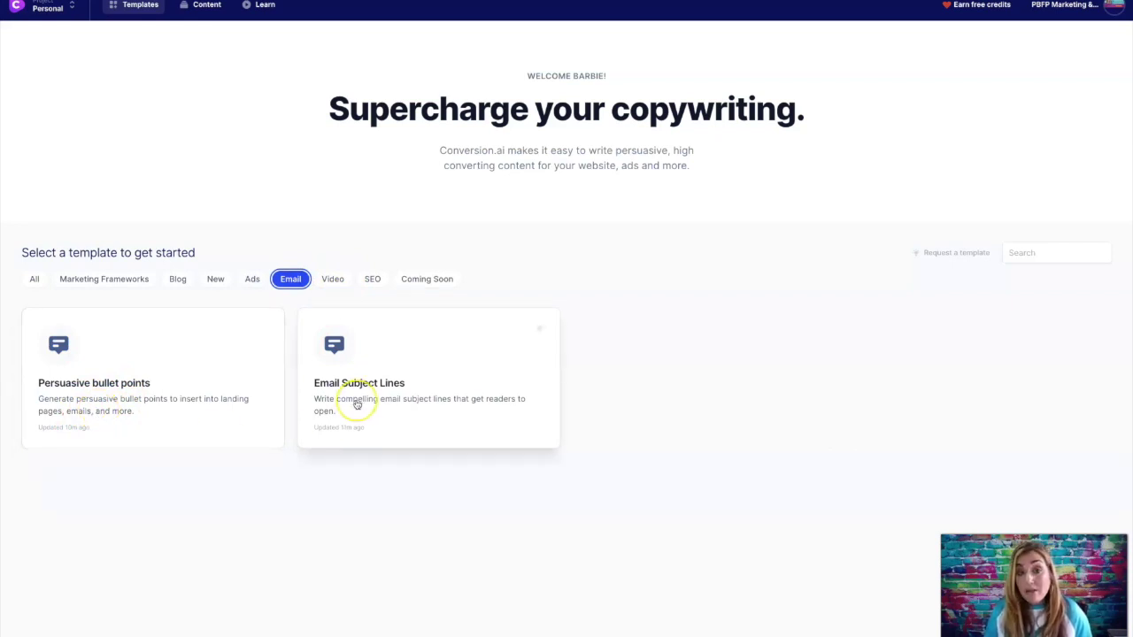
{"action": "left_click", "coordinate": [332, 278]}
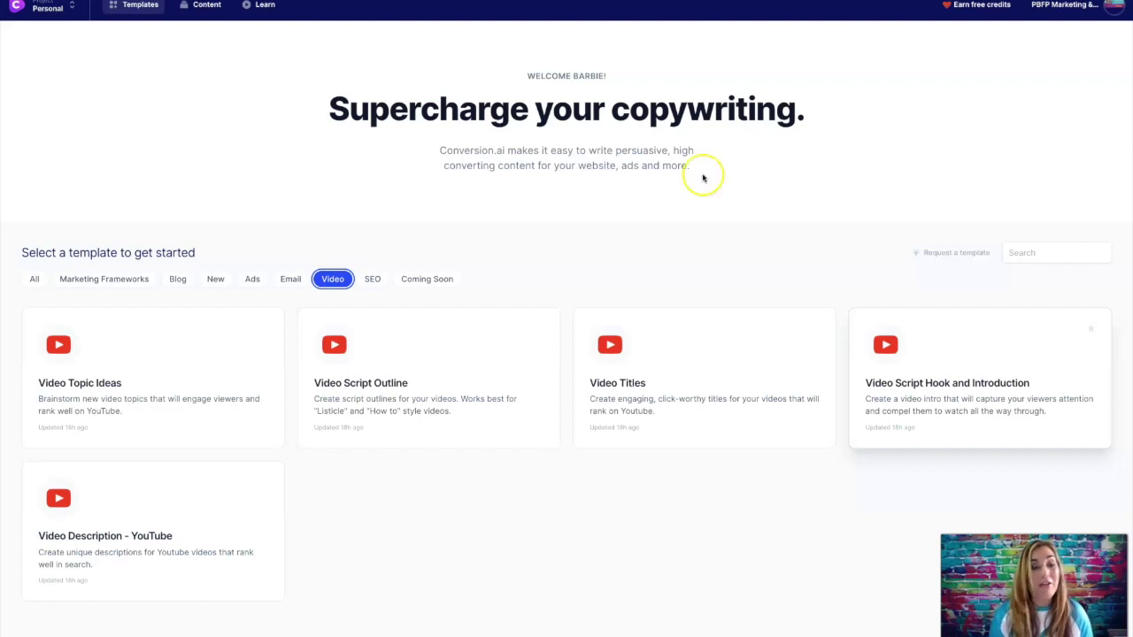
{"action": "left_click", "coordinate": [371, 279]}
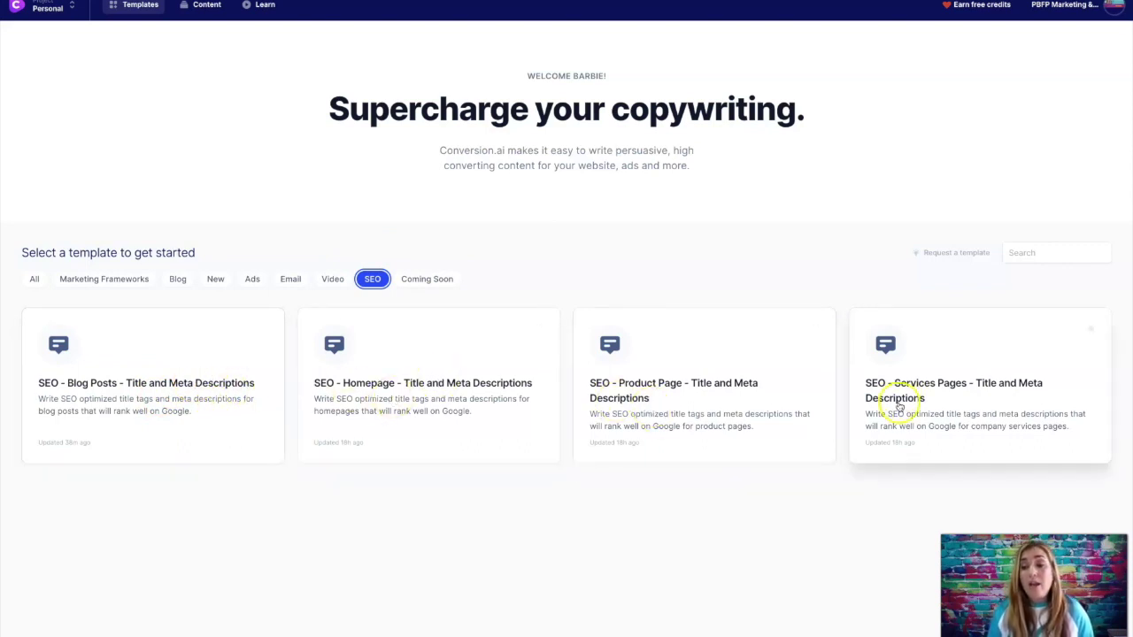
Show all templates and examine the whole gallery down to the ones marked as coming soon.
{"action": "left_click", "coordinate": [34, 279]}
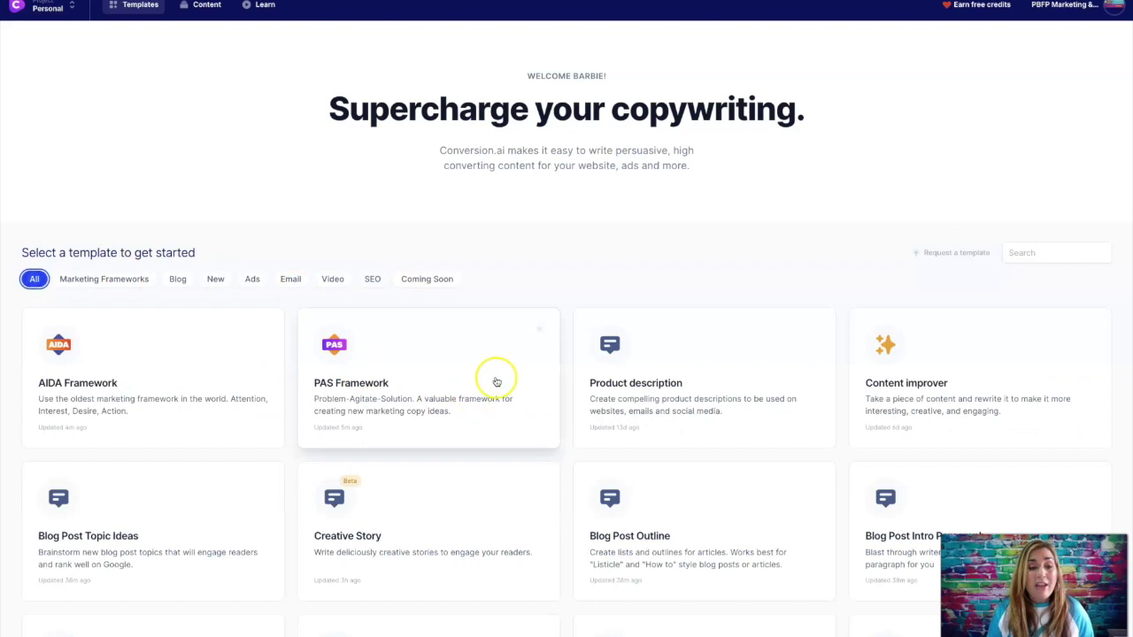
{"action": "scroll", "coordinate": [497, 379], "scroll_direction": "down", "scroll_amount": 3}
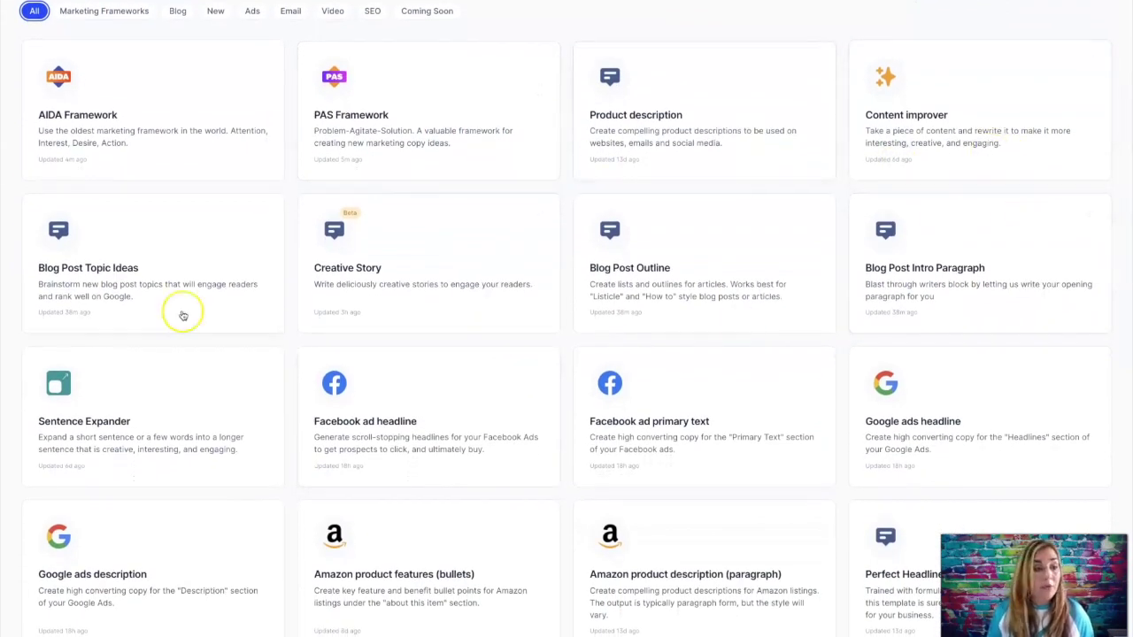
{"action": "scroll", "coordinate": [191, 313], "scroll_direction": "down", "scroll_amount": 2}
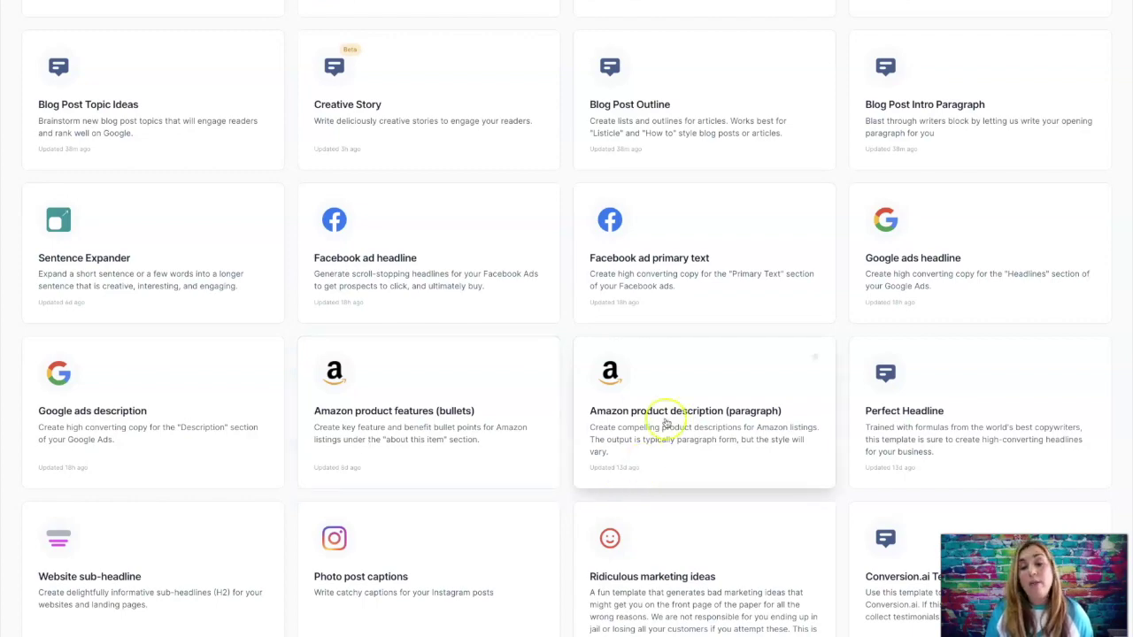
{"action": "scroll", "coordinate": [695, 384], "scroll_direction": "down", "scroll_amount": 5}
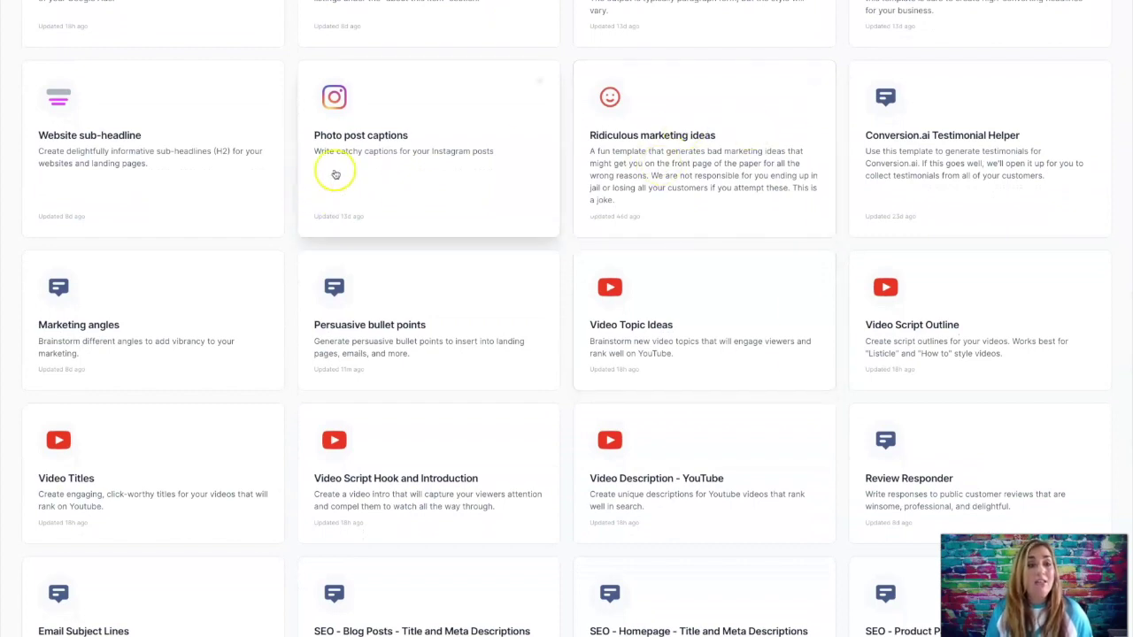
{"action": "left_click", "coordinate": [106, 144]}
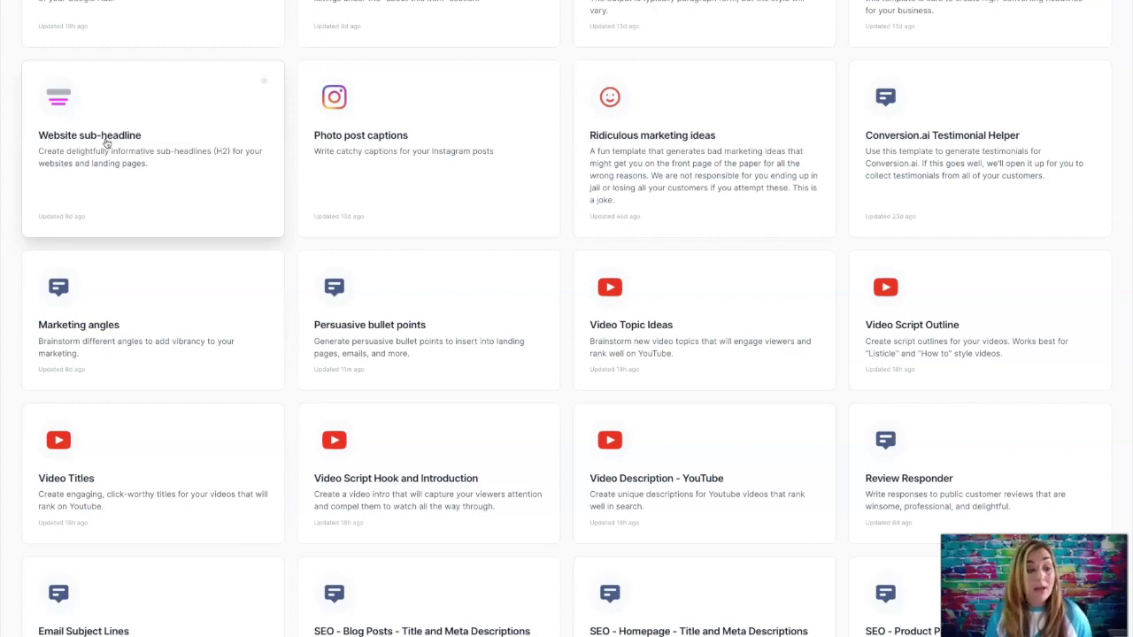
{"action": "scroll", "coordinate": [106, 144], "scroll_direction": "down", "scroll_amount": 6}
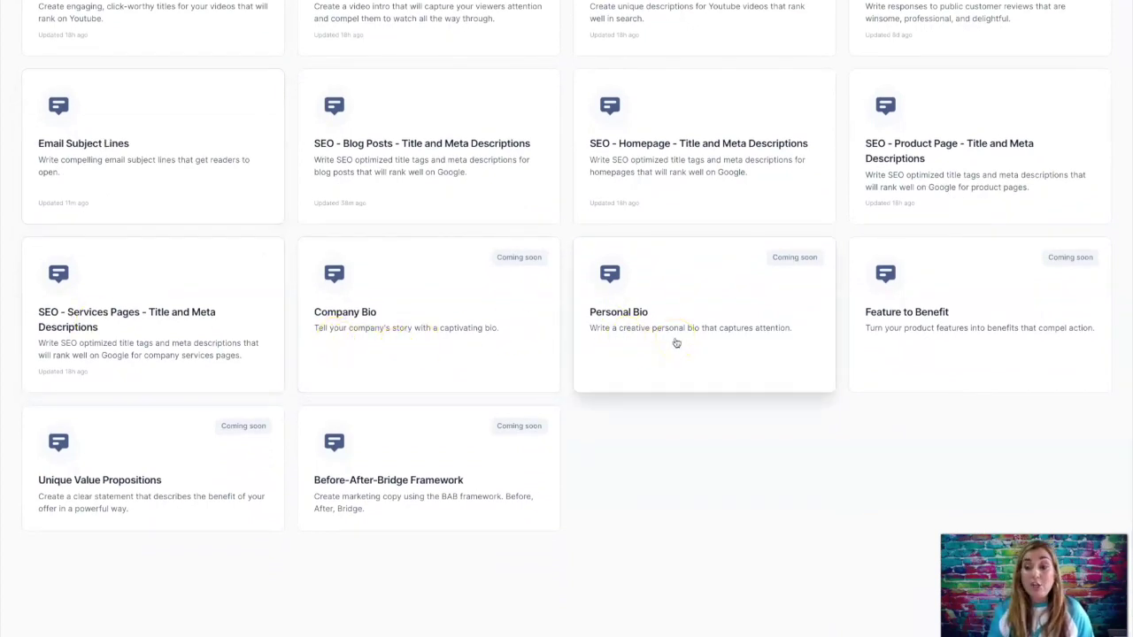
{"action": "scroll", "coordinate": [634, 362], "scroll_direction": "up", "scroll_amount": 6}
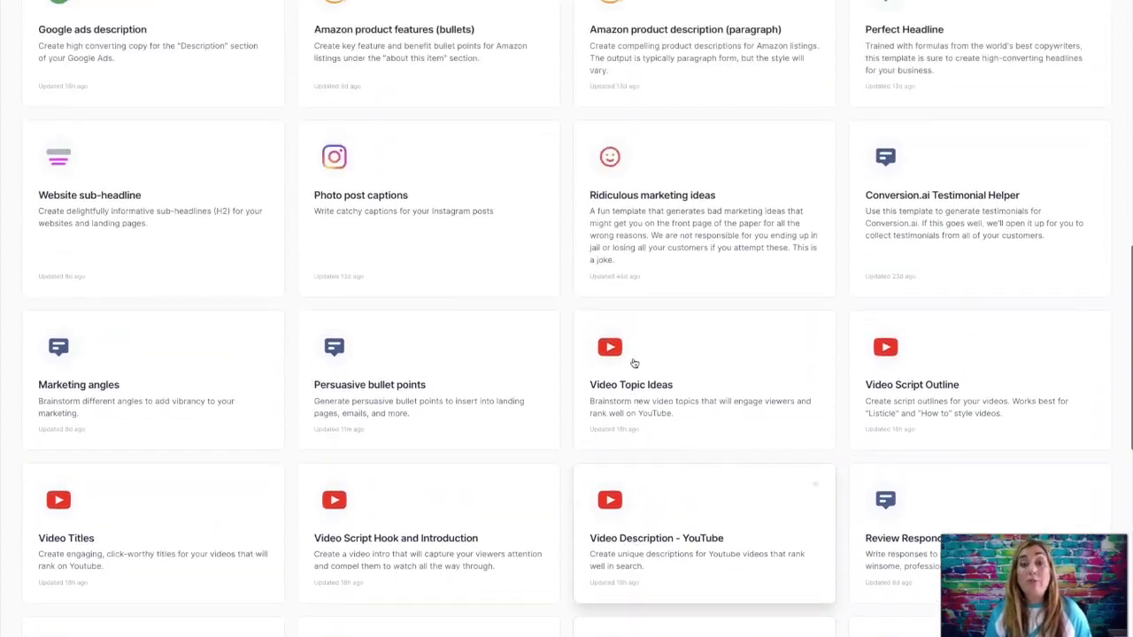
{"action": "scroll", "coordinate": [634, 363], "scroll_direction": "up", "scroll_amount": 6}
{"action": "scroll", "coordinate": [634, 362], "scroll_direction": "down", "scroll_amount": 12}
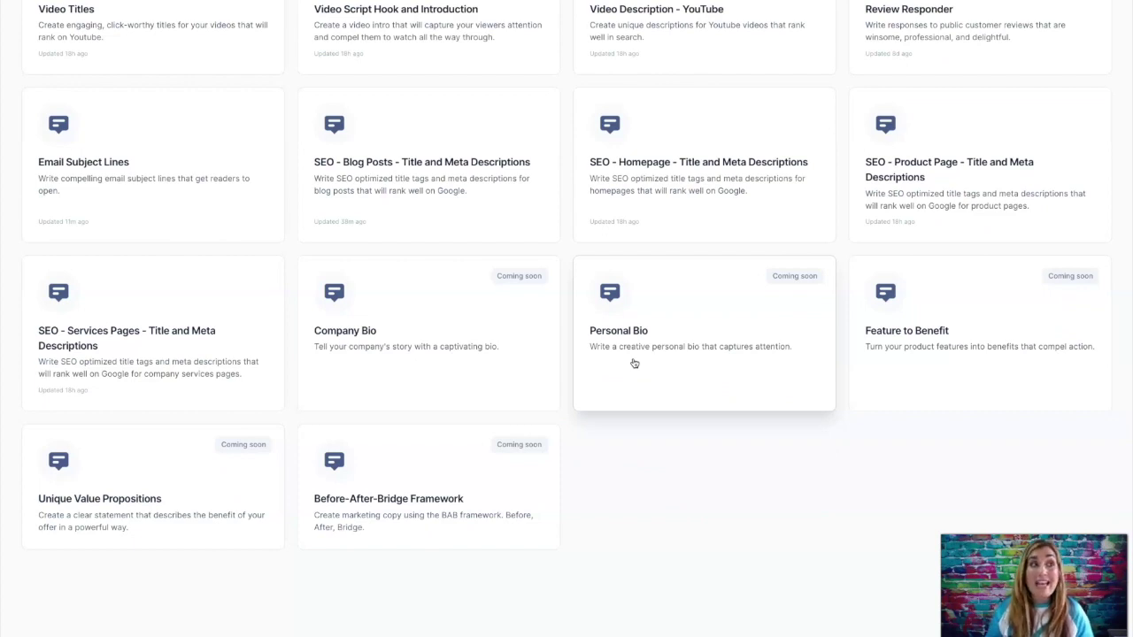
{"action": "scroll", "coordinate": [634, 363], "scroll_direction": "up", "scroll_amount": 12}
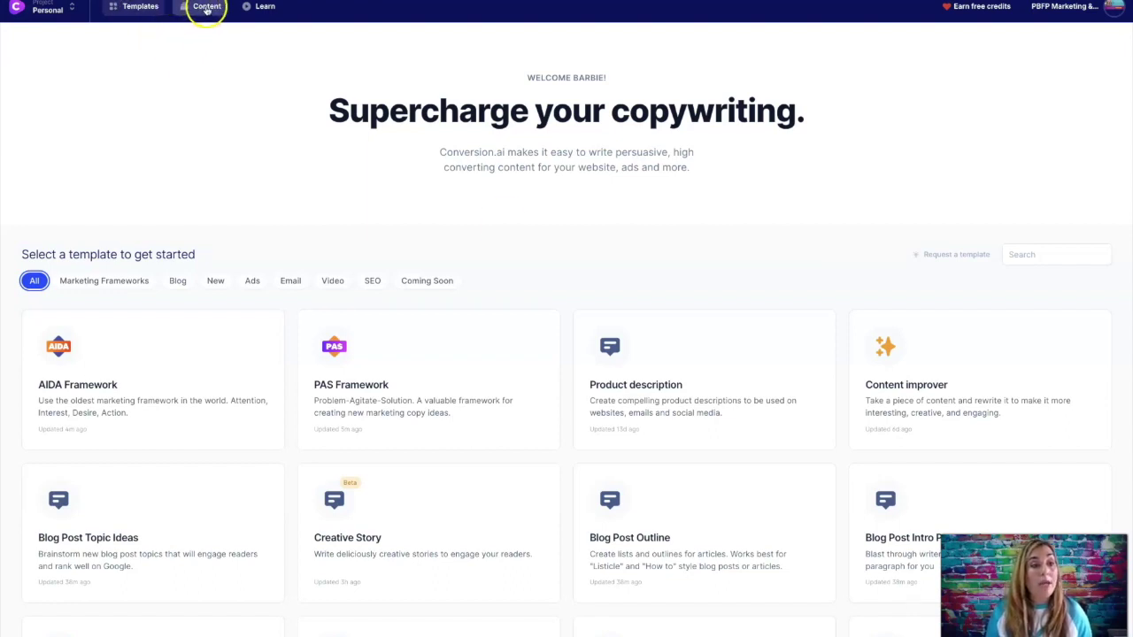
Open the Usage & Billing settings and examine the word usage chart and the explanations of plan and bonus credits.
{"action": "left_click", "coordinate": [1114, 13]}
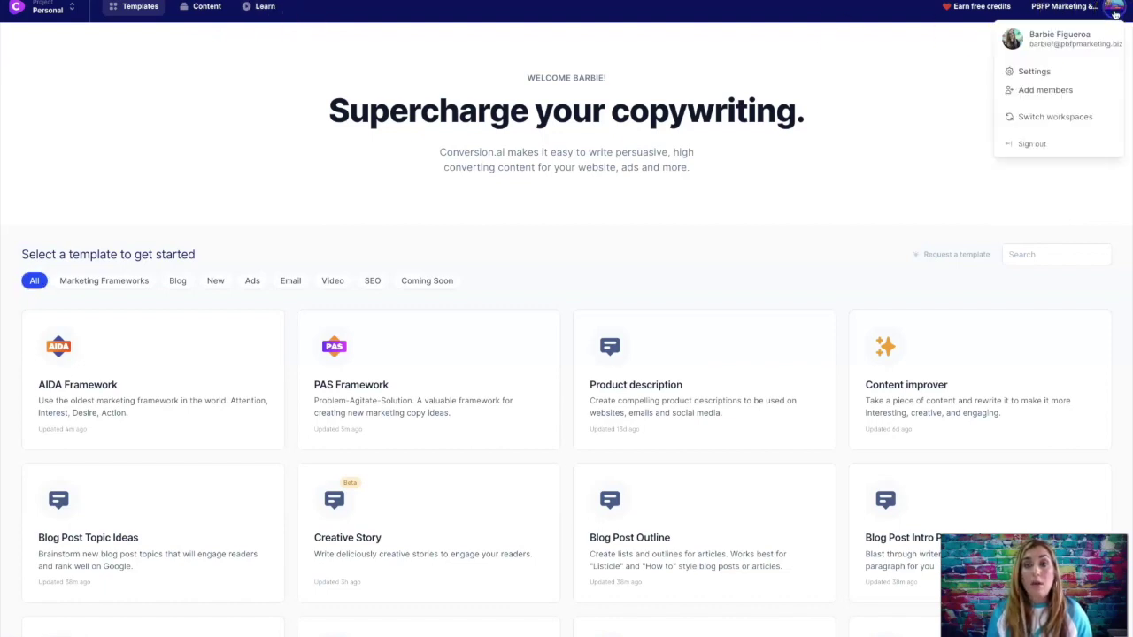
{"action": "left_click", "coordinate": [1044, 74]}
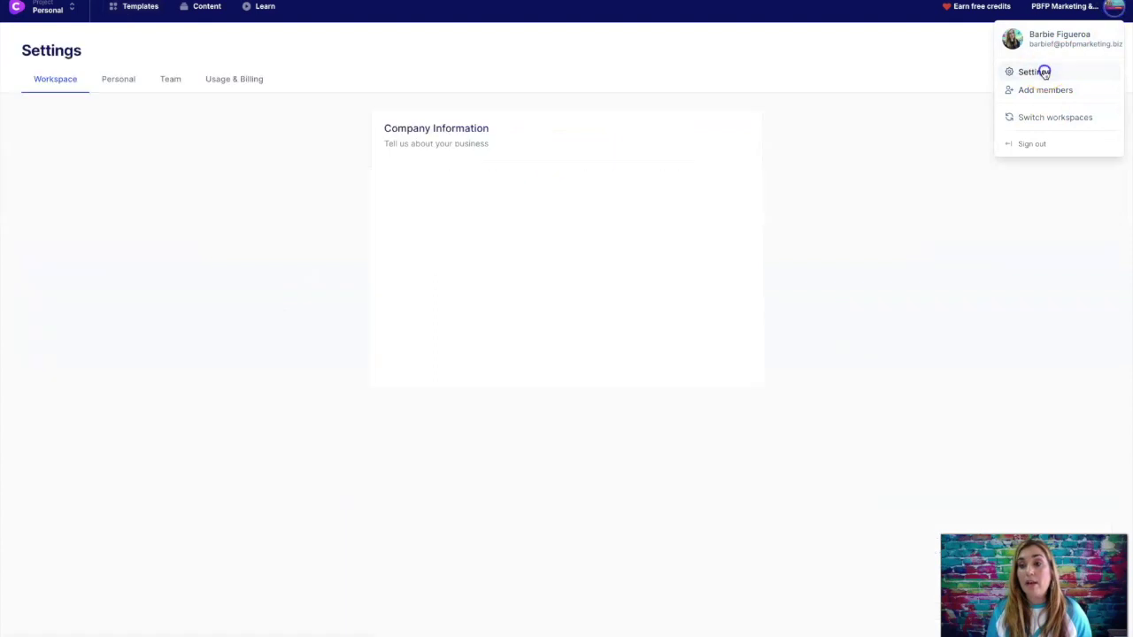
{"action": "left_click", "coordinate": [234, 80]}
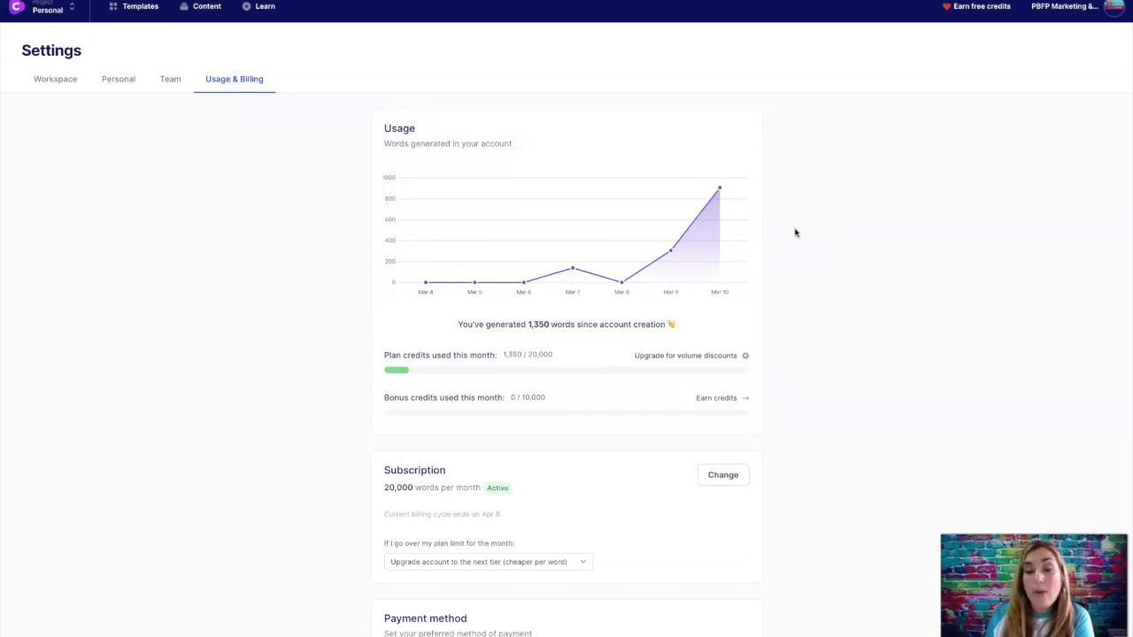
{"action": "mouse_move", "coordinate": [722, 194]}
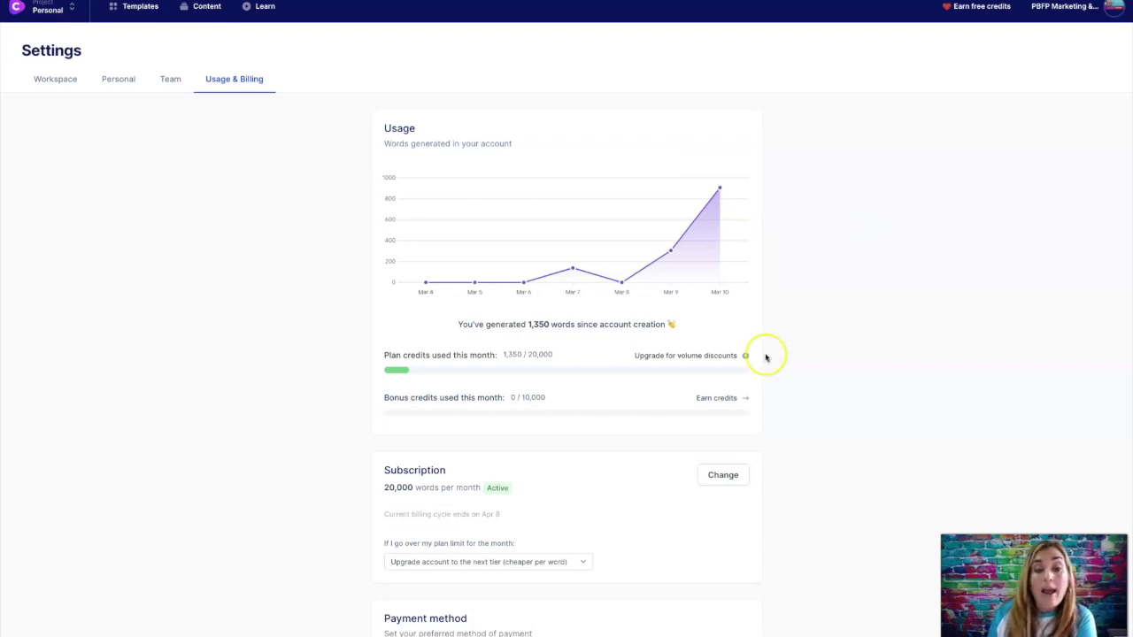
{"action": "mouse_move", "coordinate": [531, 364]}
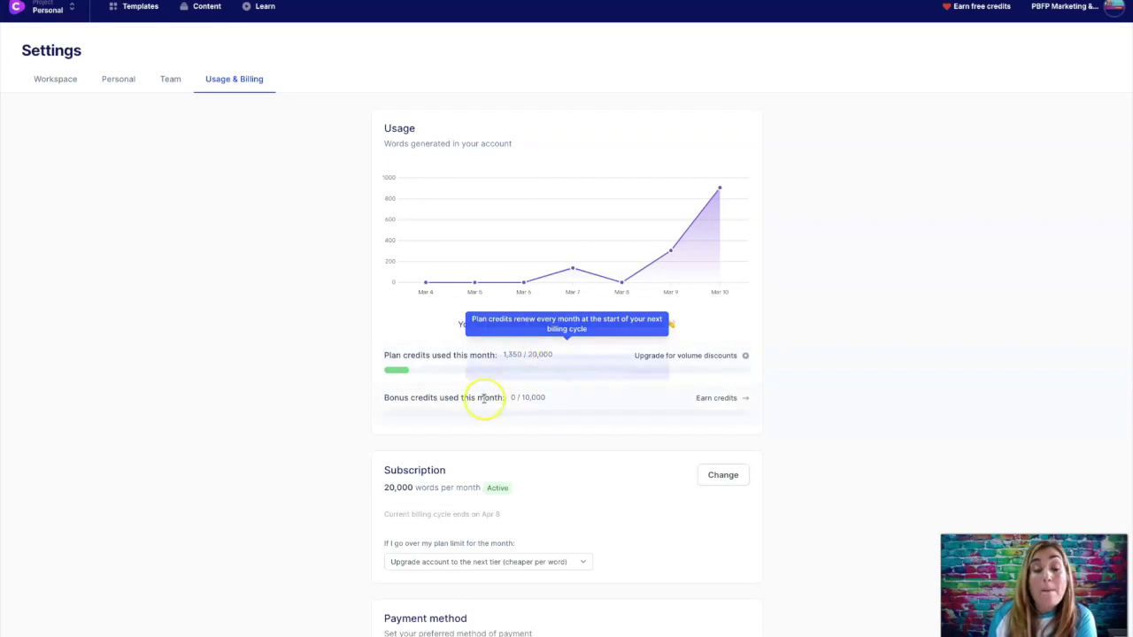
{"action": "mouse_move", "coordinate": [485, 398]}
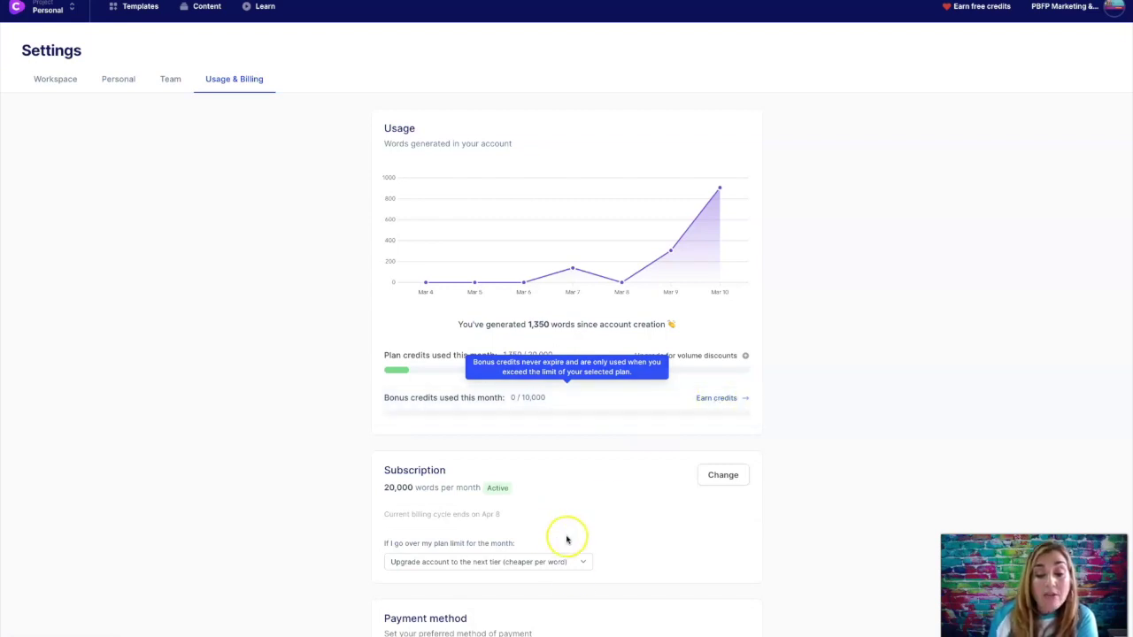
Check which options the subscription offers for going over the monthly plan limit.
{"action": "left_click", "coordinate": [578, 564]}
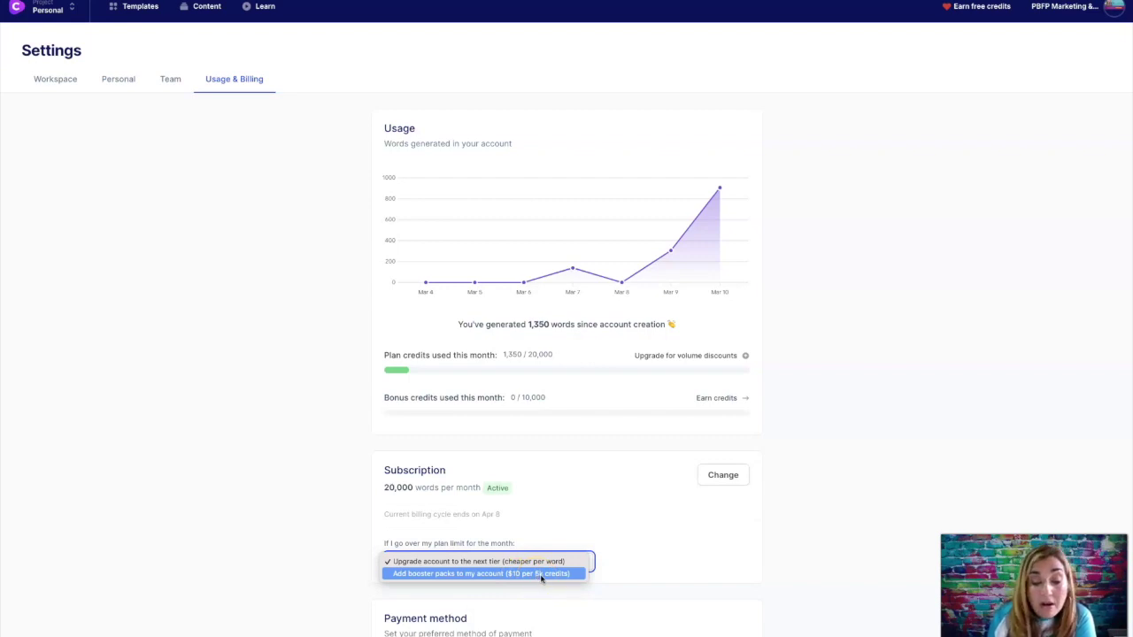
{"action": "left_click", "coordinate": [538, 575]}
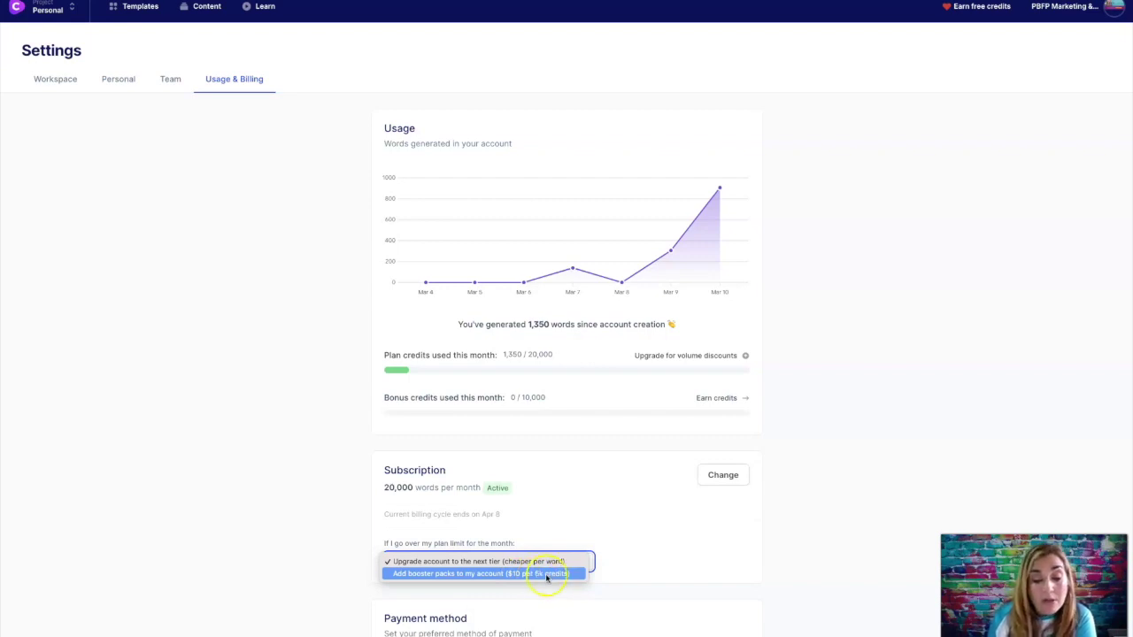
{"action": "left_click", "coordinate": [592, 490]}
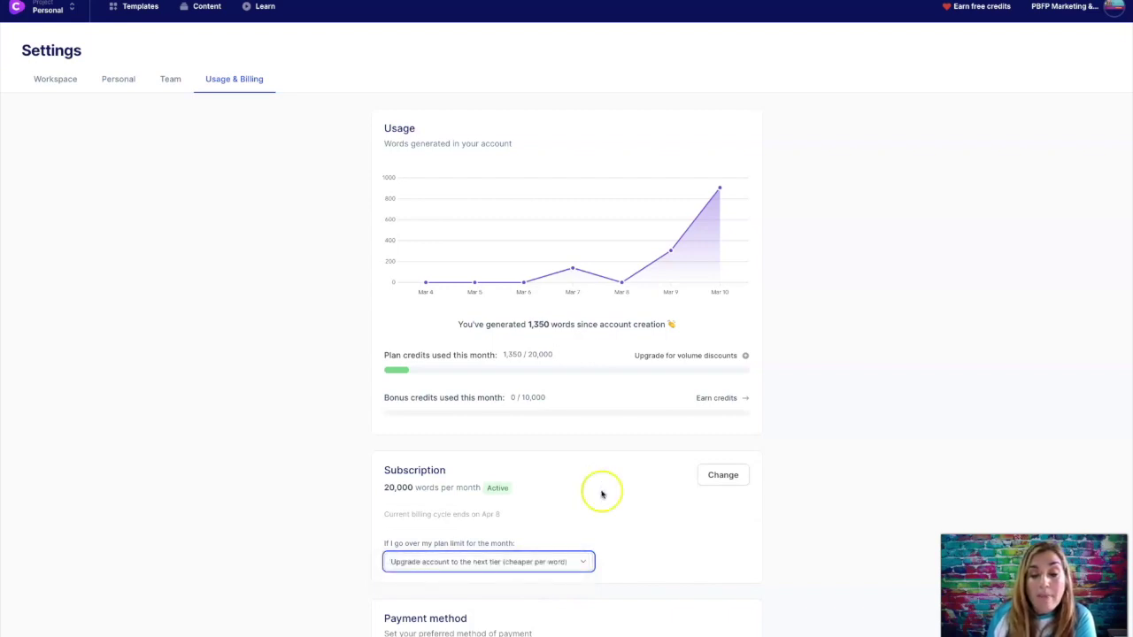
Compare the monthly prices of the 35,000 and 75,000 word plans, return to the 20,000 plan and leave without confirming.
{"action": "left_click", "coordinate": [718, 478]}
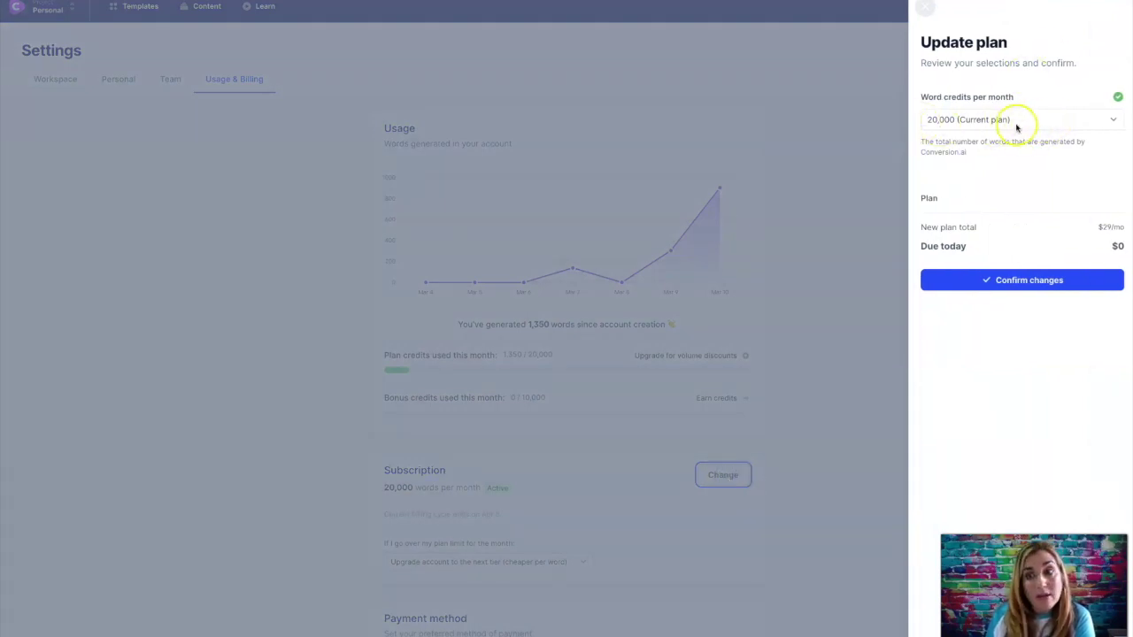
{"action": "left_click", "coordinate": [1031, 120]}
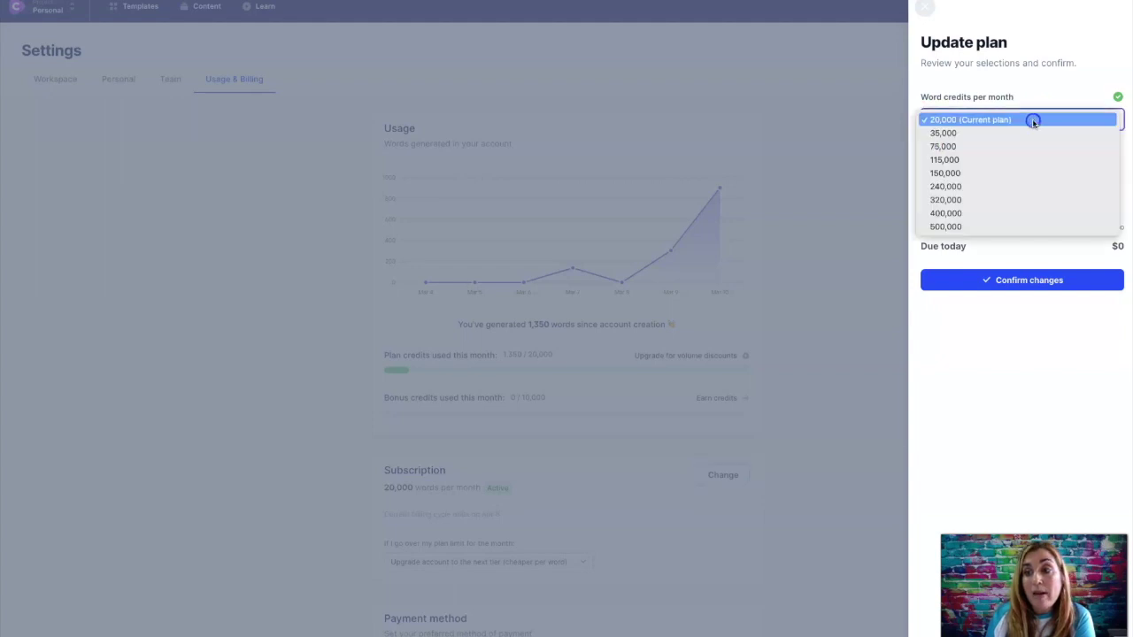
{"action": "left_click", "coordinate": [950, 135]}
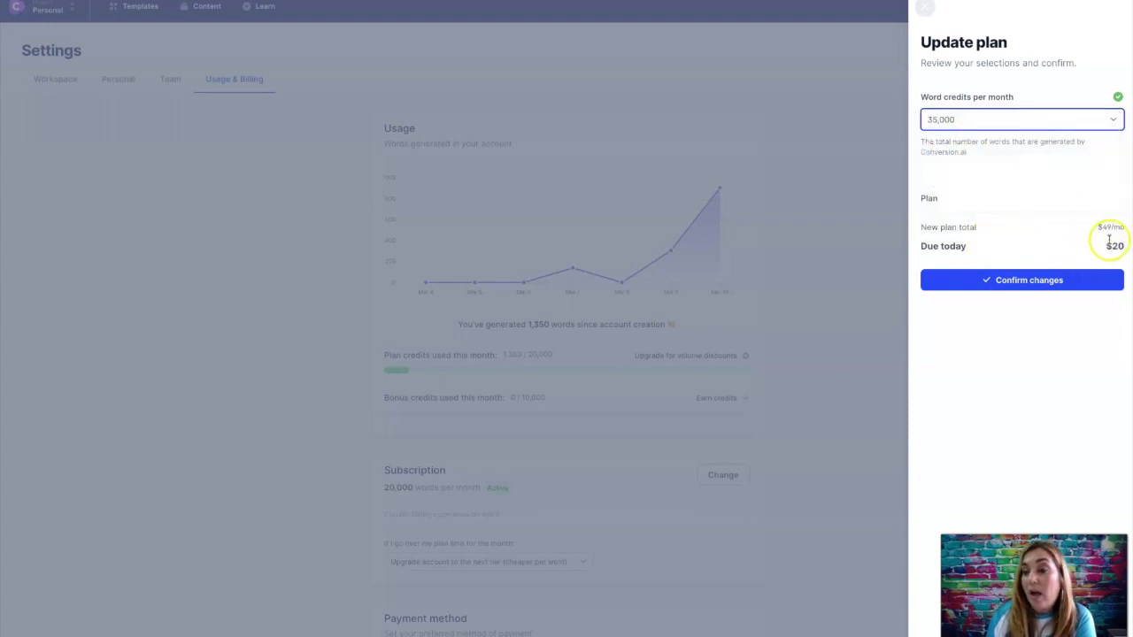
{"action": "left_click", "coordinate": [1017, 120]}
{"action": "left_click", "coordinate": [1014, 133]}
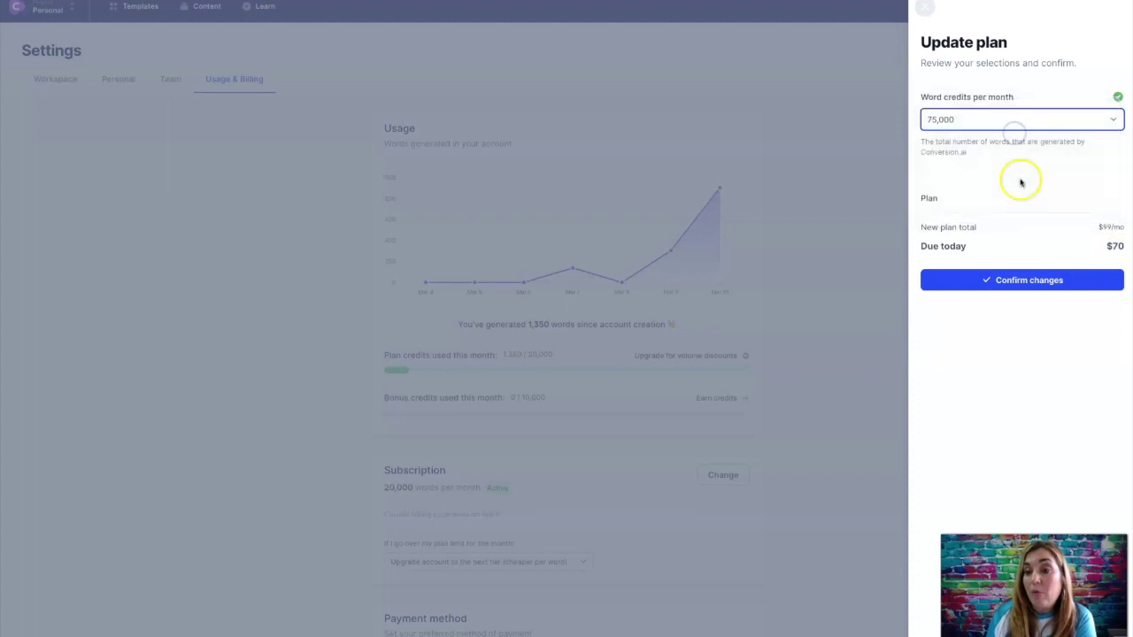
{"action": "left_click", "coordinate": [1049, 121]}
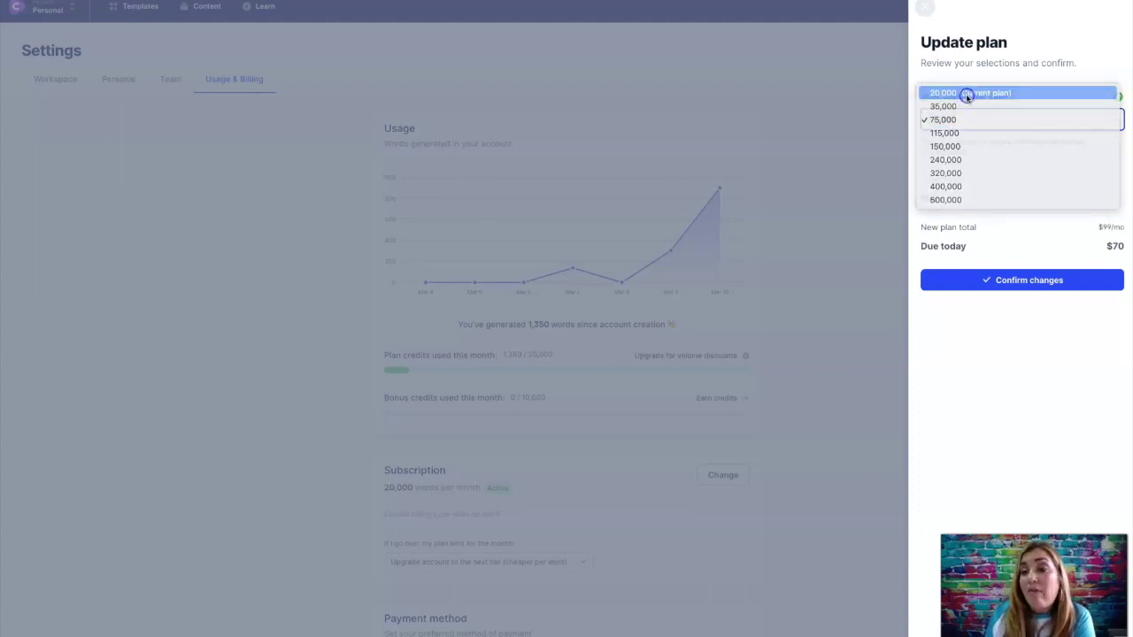
{"action": "left_click", "coordinate": [967, 92]}
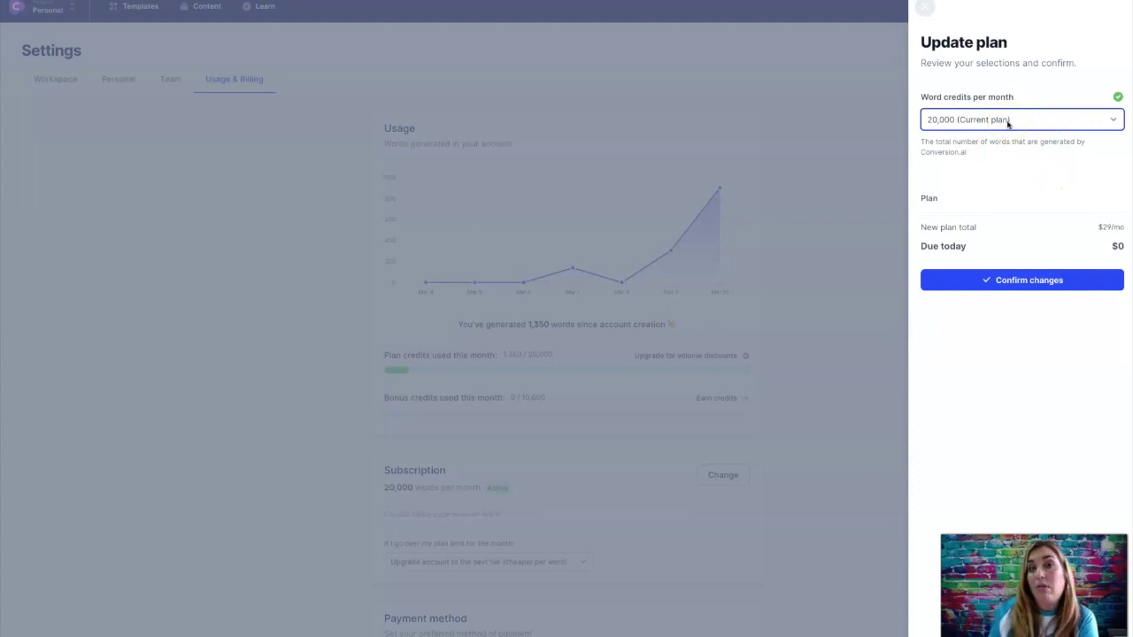
{"action": "left_click", "coordinate": [890, 43]}
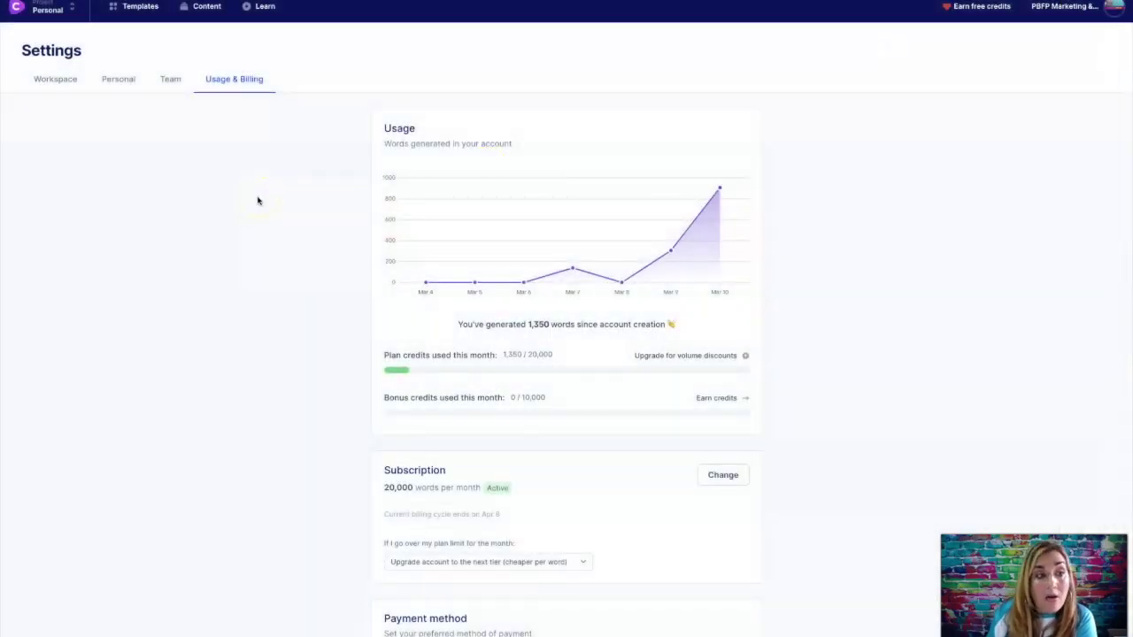
Return to the template gallery and open the AIDA Framework template.
{"action": "left_click", "coordinate": [121, 8]}
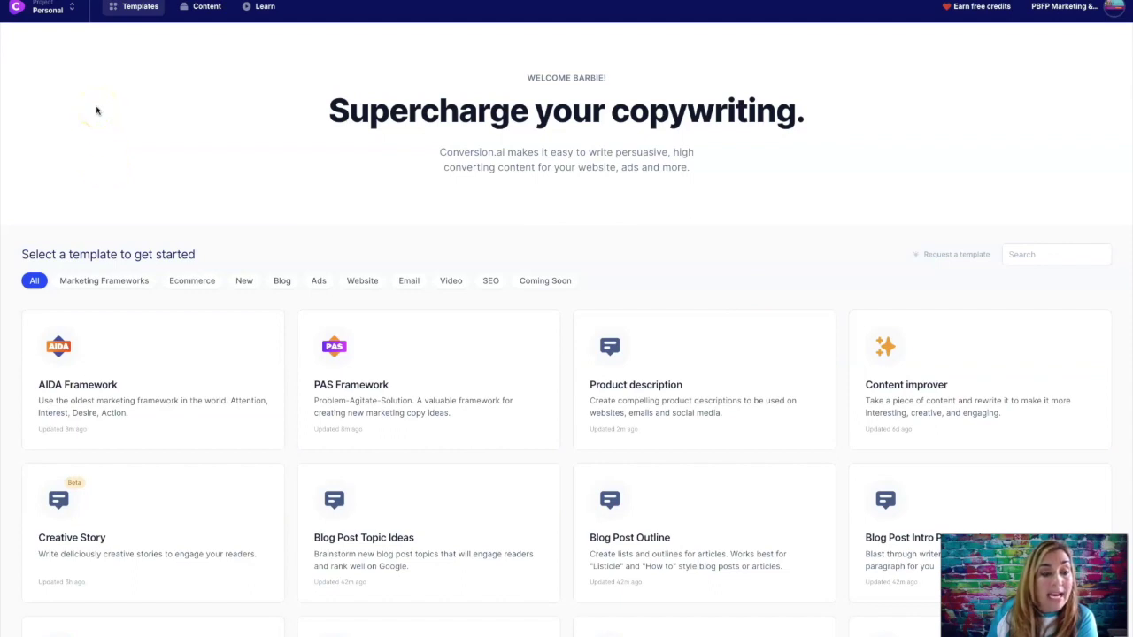
{"action": "scroll", "coordinate": [97, 110], "scroll_direction": "down", "scroll_amount": 1}
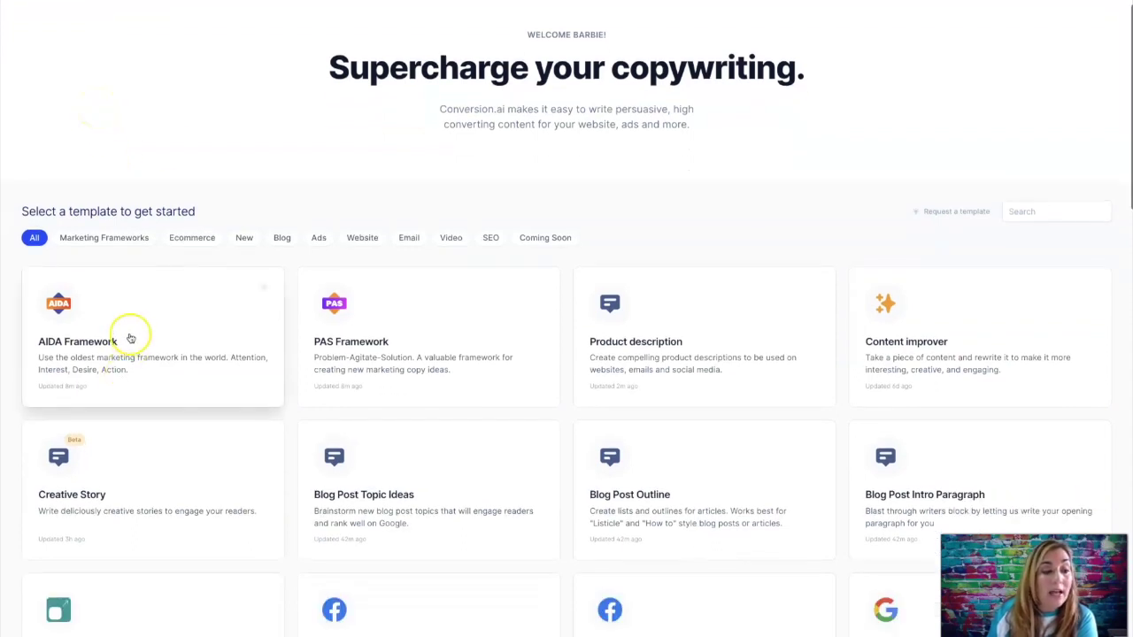
{"action": "left_click", "coordinate": [128, 342]}
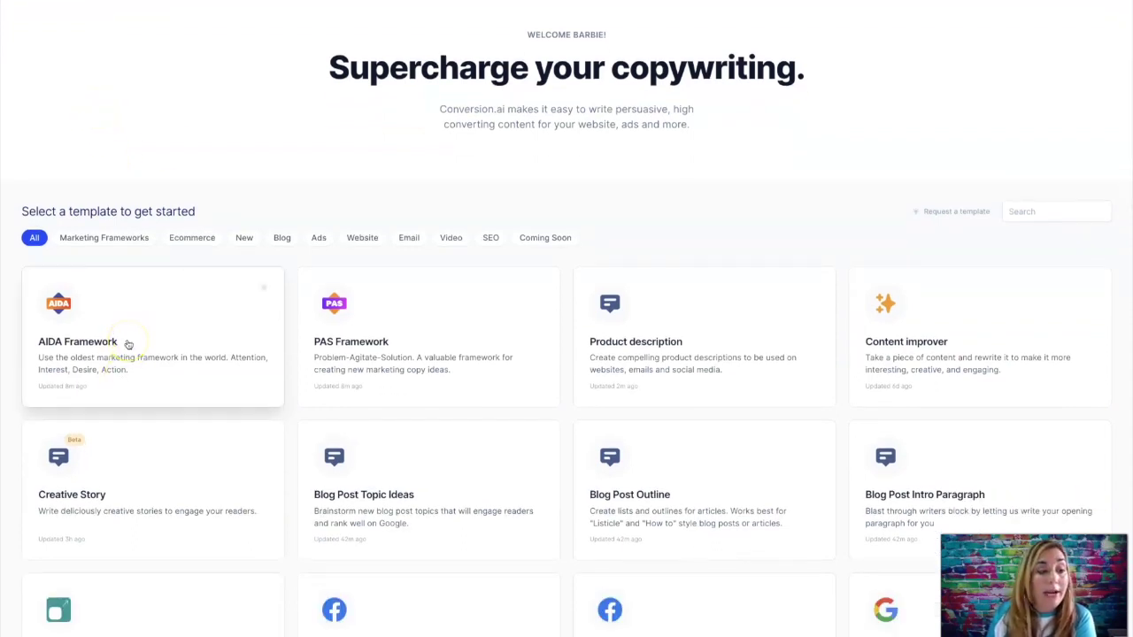
{"action": "left_click", "coordinate": [129, 344]}
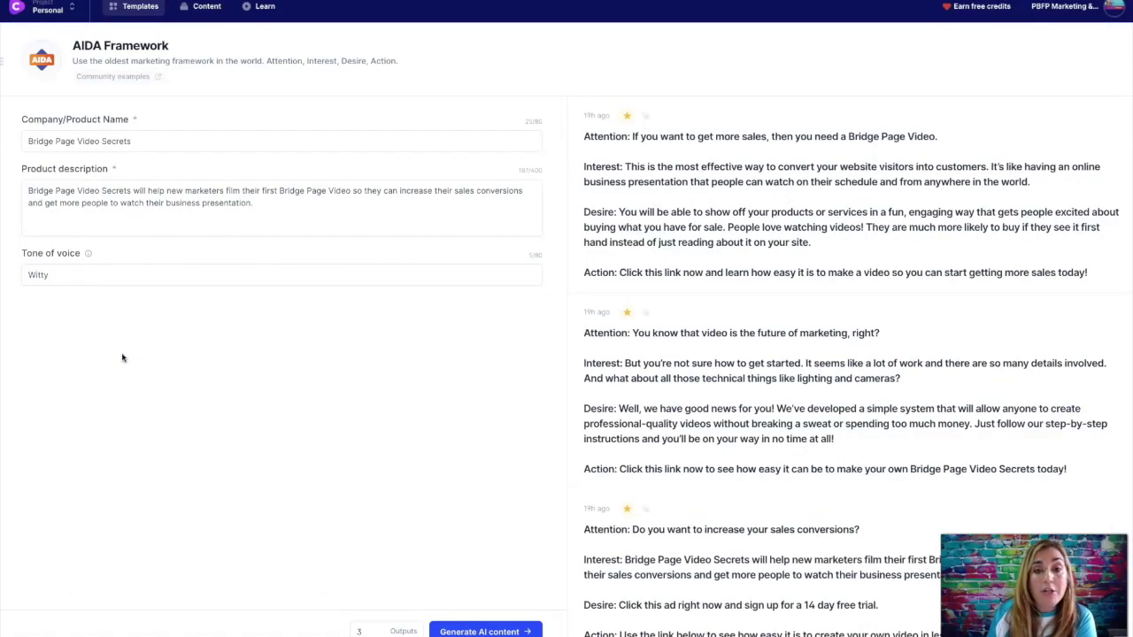
{"action": "left_click", "coordinate": [627, 117]}
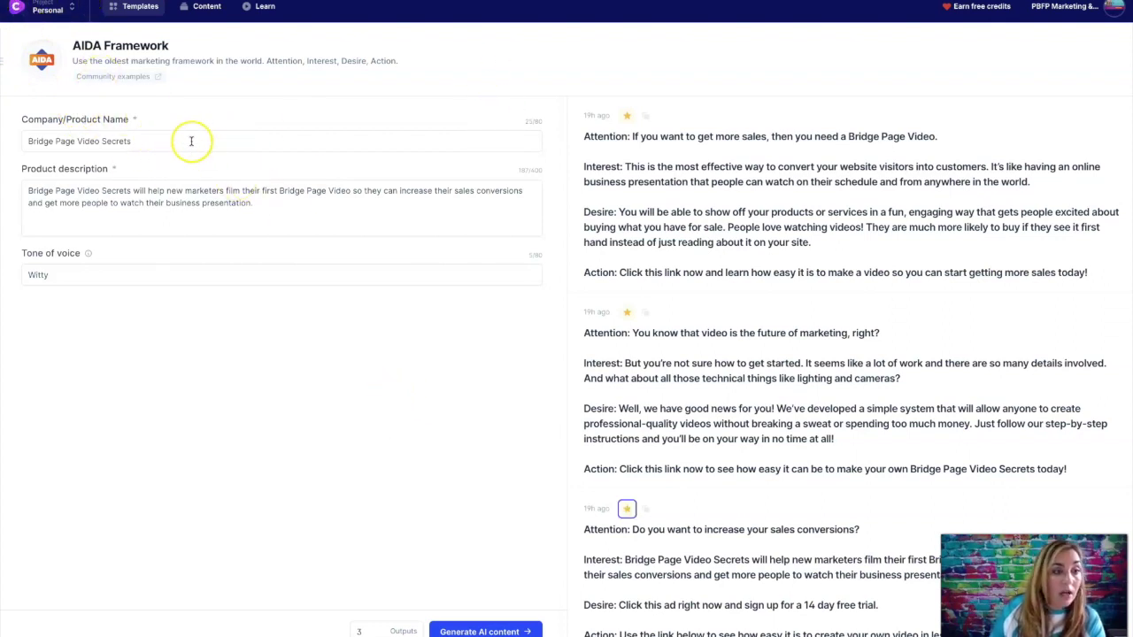
Replace the company/product name with "Funnel Widget All in One Digital Marketing Platform".
{"action": "triple_click", "coordinate": [209, 141]}
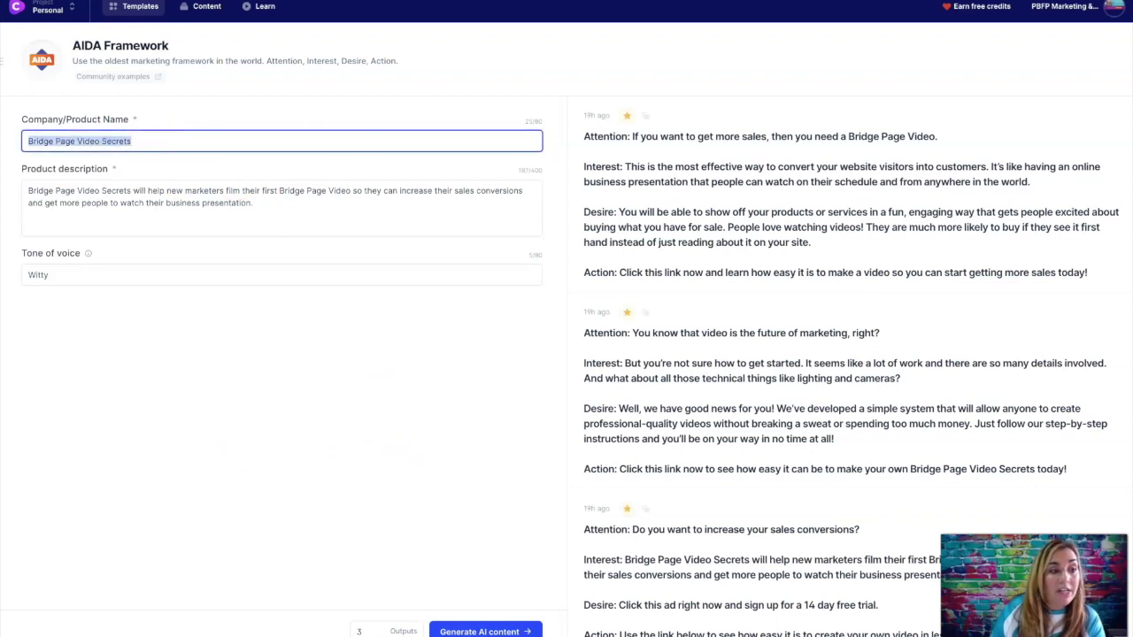
{"action": "left_click", "coordinate": [286, 105]}
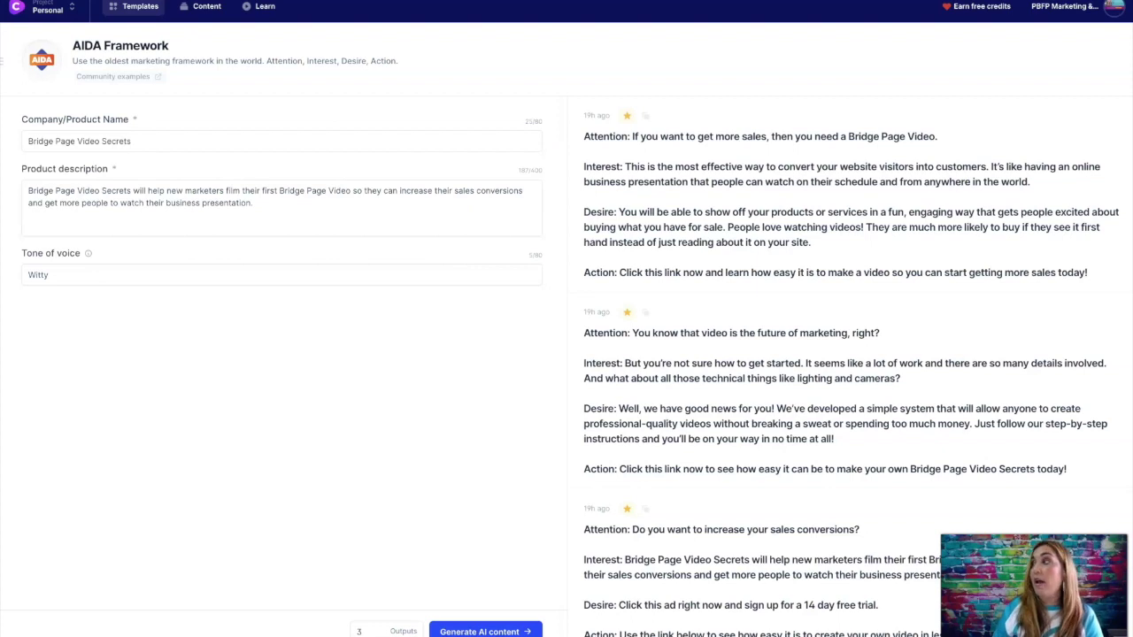
{"action": "left_click", "coordinate": [139, 143]}
{"action": "left_click_drag", "start_coordinate": [146, 142], "coordinate": [18, 139]}
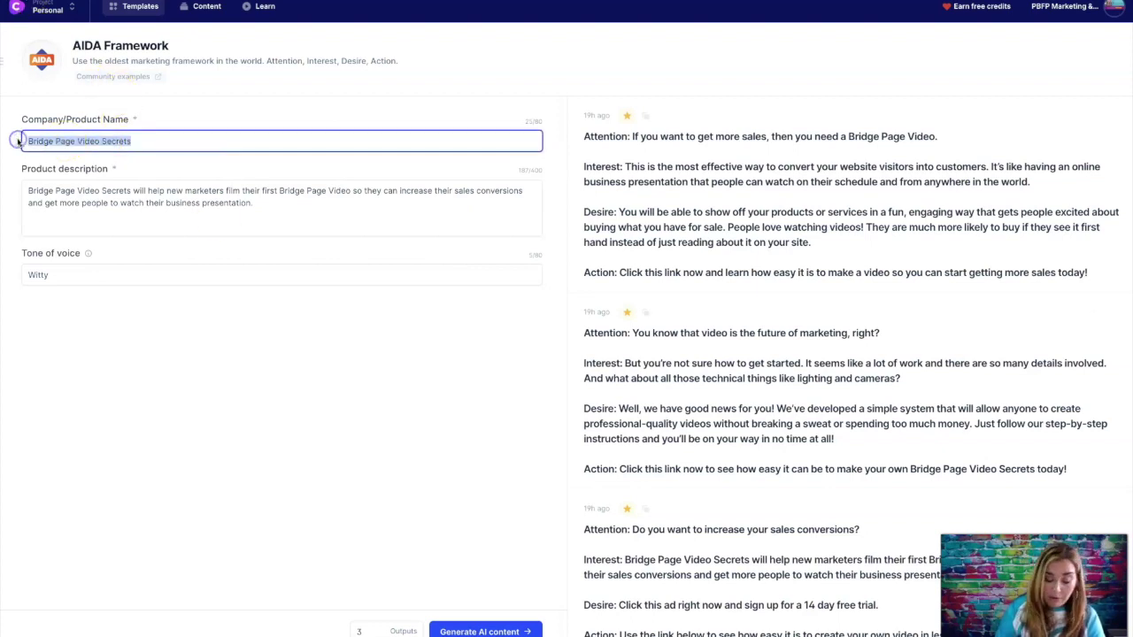
{"action": "type", "text": "Funnel Widget All in One Digital Marketing Platform"}
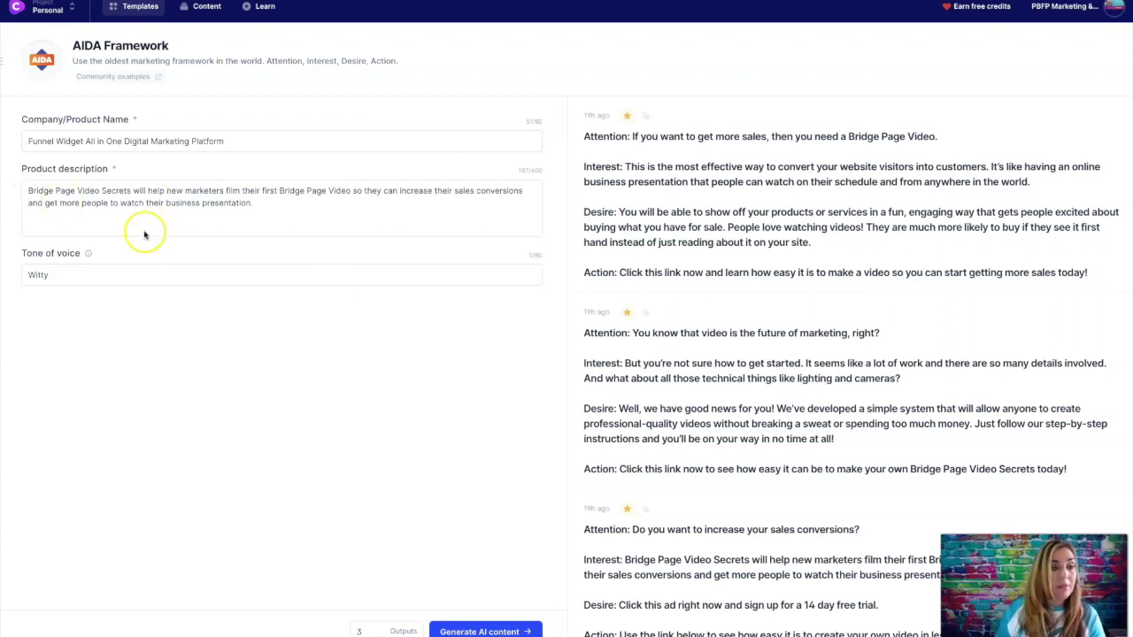
Enter product description "Funnel Widget Helps You Collect and Manage Unlimited Leads, Automate Your Marketing, Engagement And sales, Sell your Digital Courses and Training, Build Your Online Presence.".
{"action": "left_click_drag", "start_coordinate": [255, 204], "coordinate": [15, 192]}
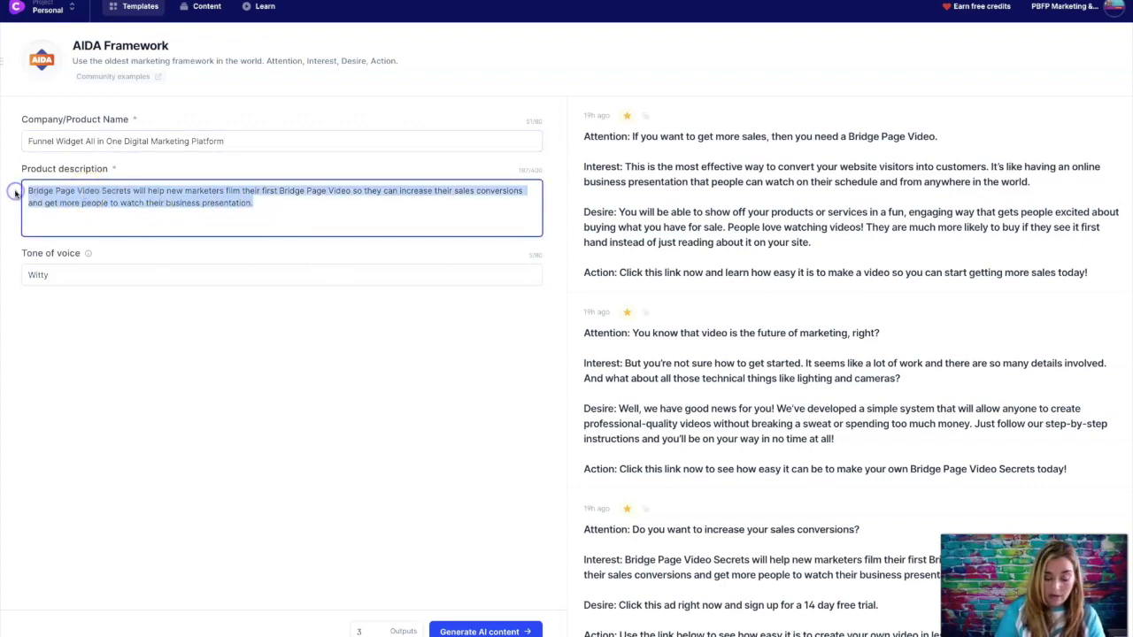
{"action": "type", "text": "Funnel Widget Helps You Collect and Manage Unlimited Leads, Automate Your Marketing, Engagement And sales, Sell your Digital Courses and Training, Build Your Online Presence."}
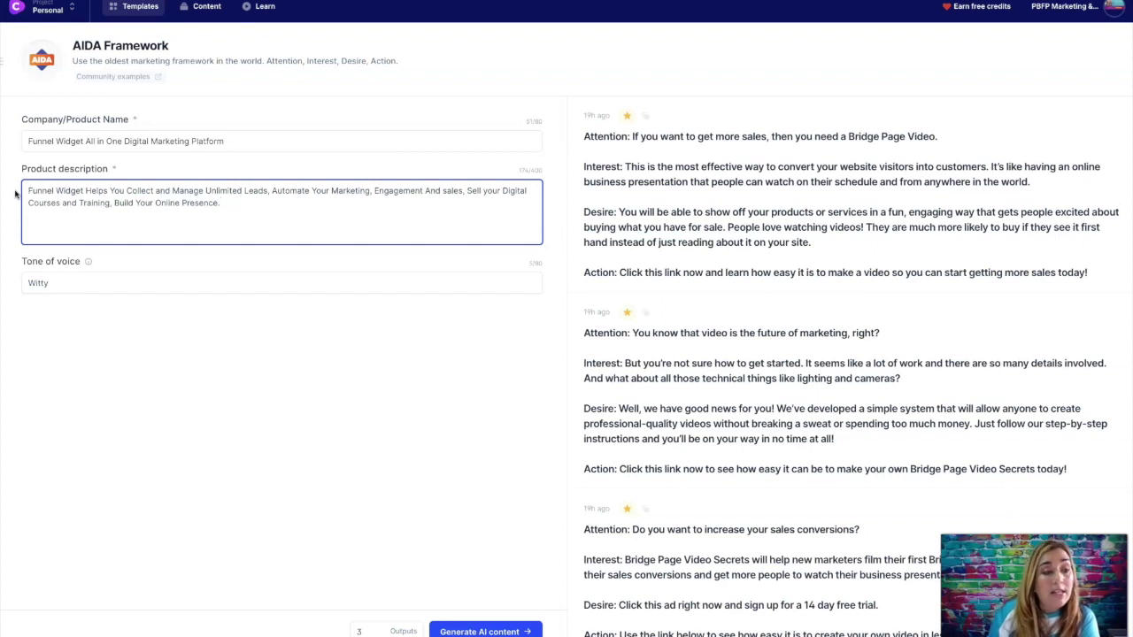
{"action": "left_click", "coordinate": [20, 215]}
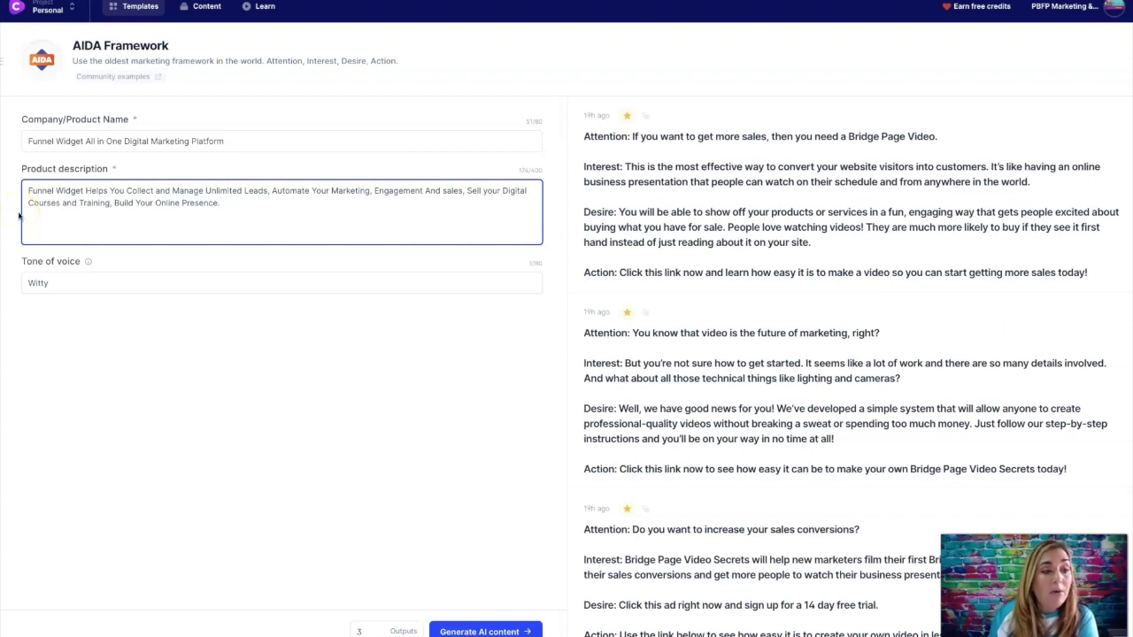
Open the tone of voice help page and examine its tips, suggested adjectives and the people or characters that can be imitated.
{"action": "left_click", "coordinate": [66, 279]}
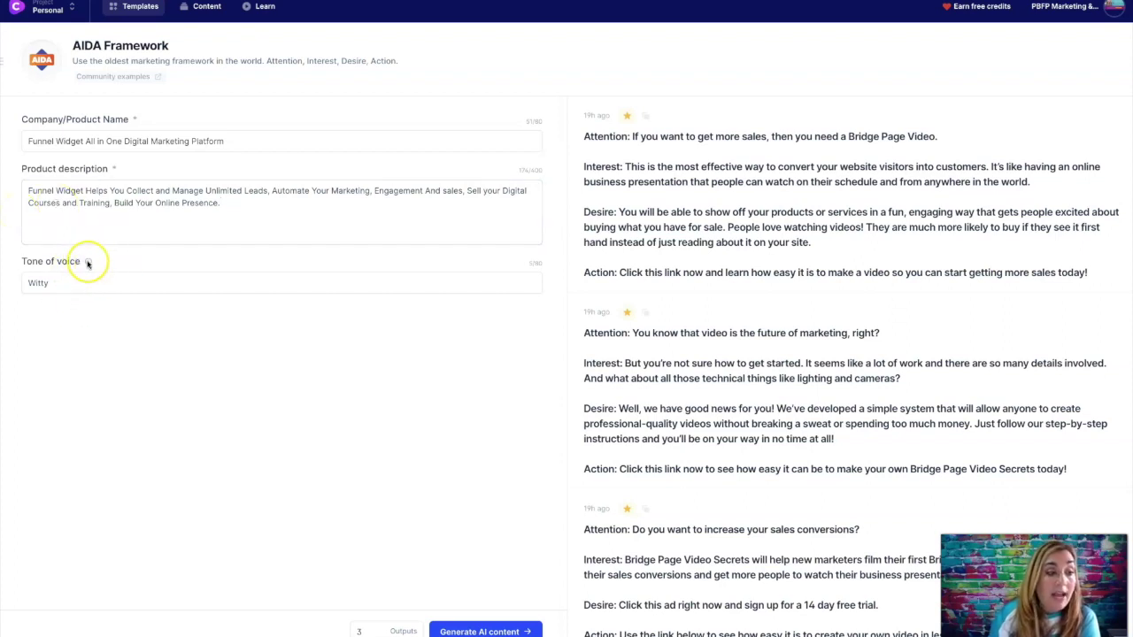
{"action": "mouse_move", "coordinate": [88, 263]}
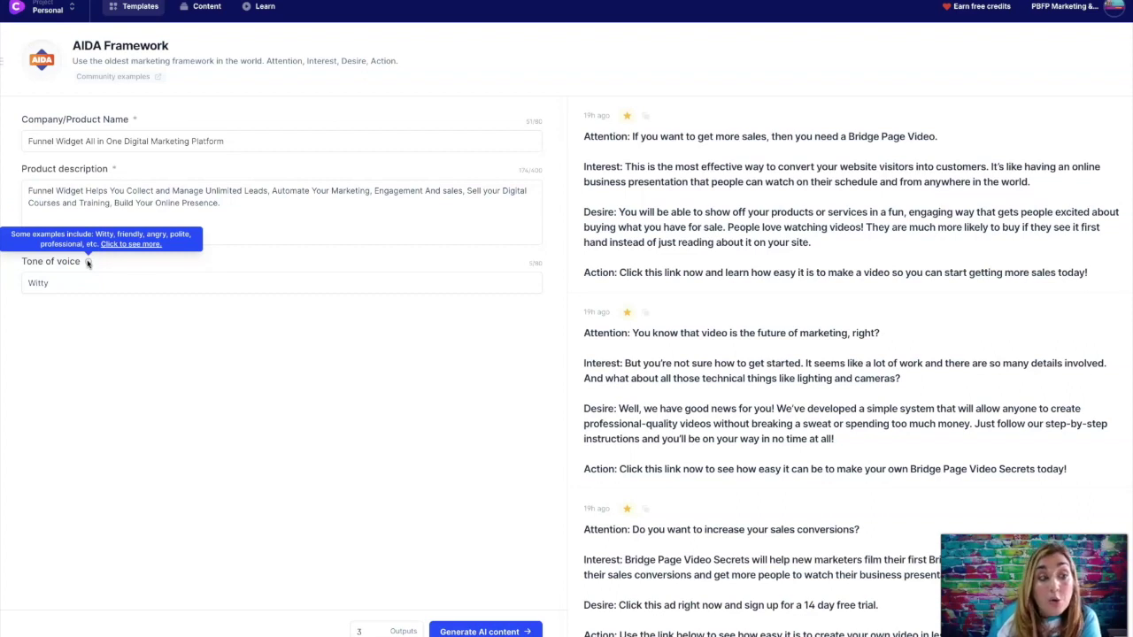
{"action": "left_click", "coordinate": [87, 263]}
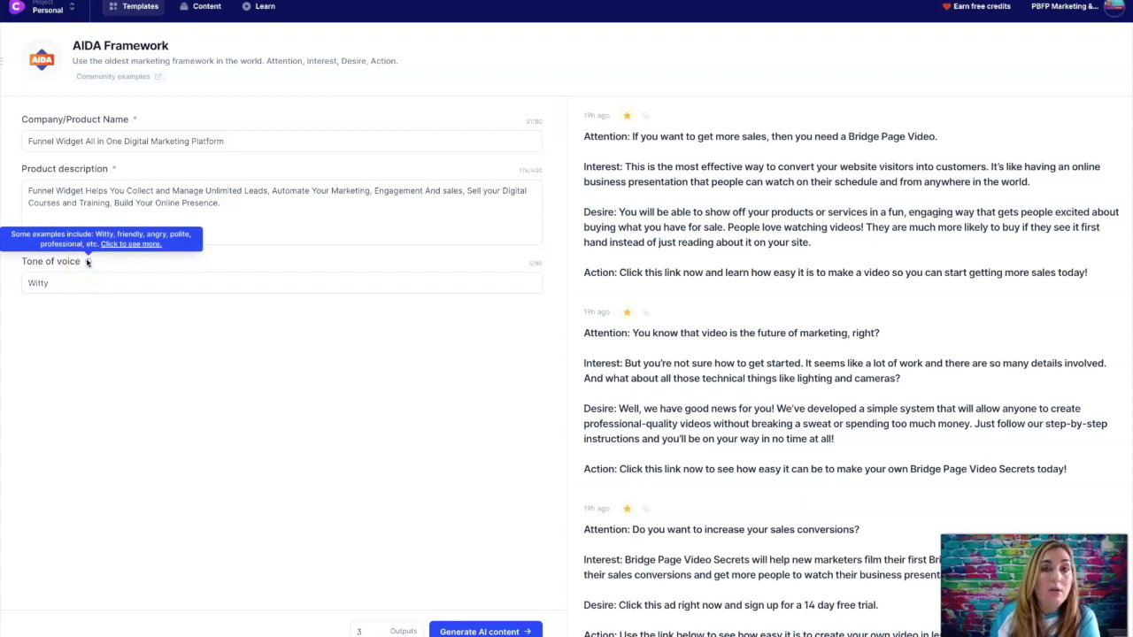
{"action": "left_click", "coordinate": [86, 262]}
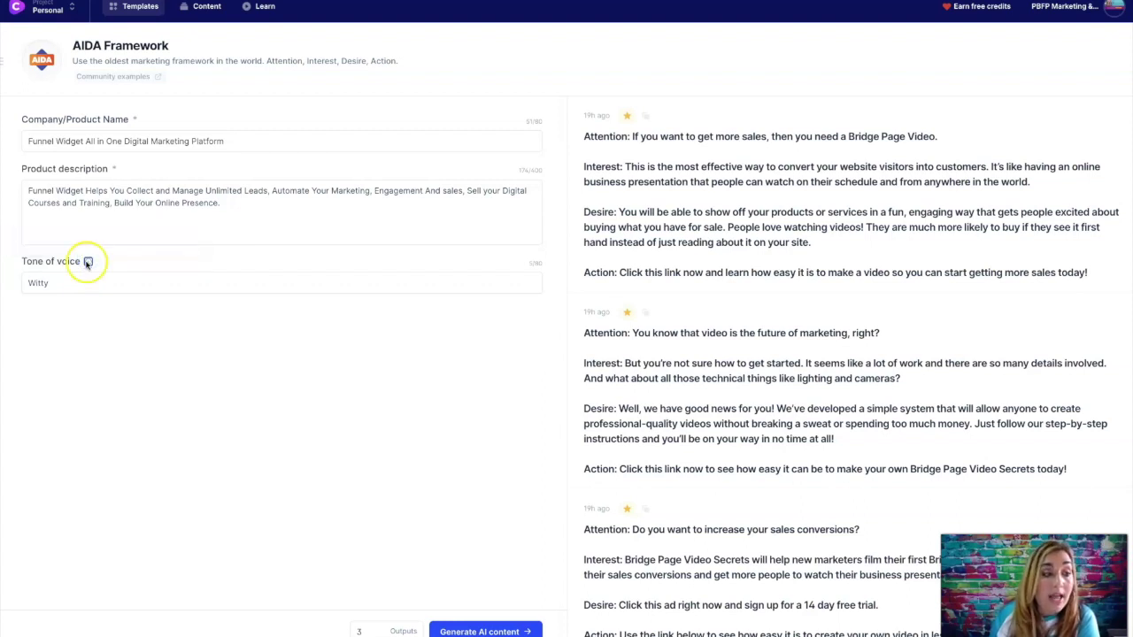
{"action": "left_click", "coordinate": [88, 262]}
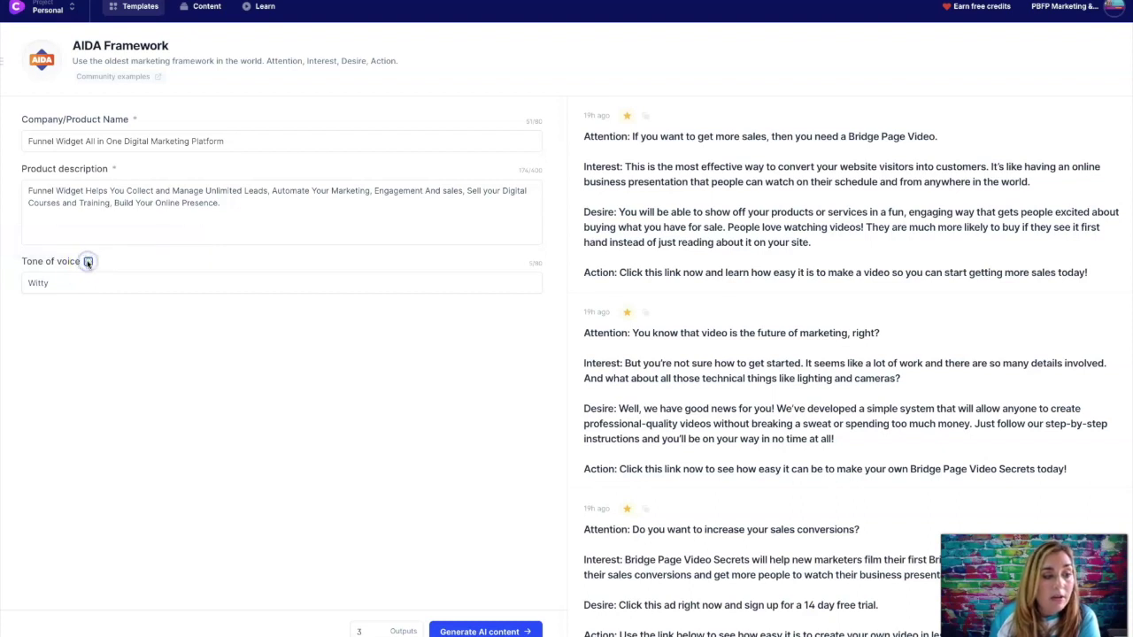
{"action": "mouse_move", "coordinate": [88, 256]}
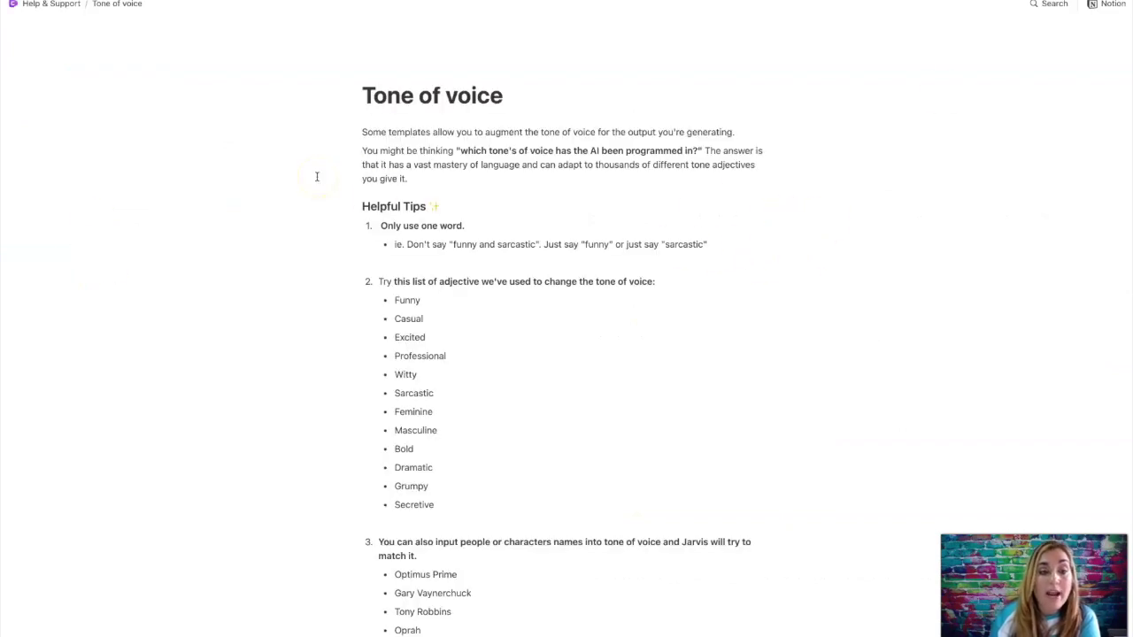
{"action": "scroll", "coordinate": [316, 176], "scroll_direction": "down", "scroll_amount": 2}
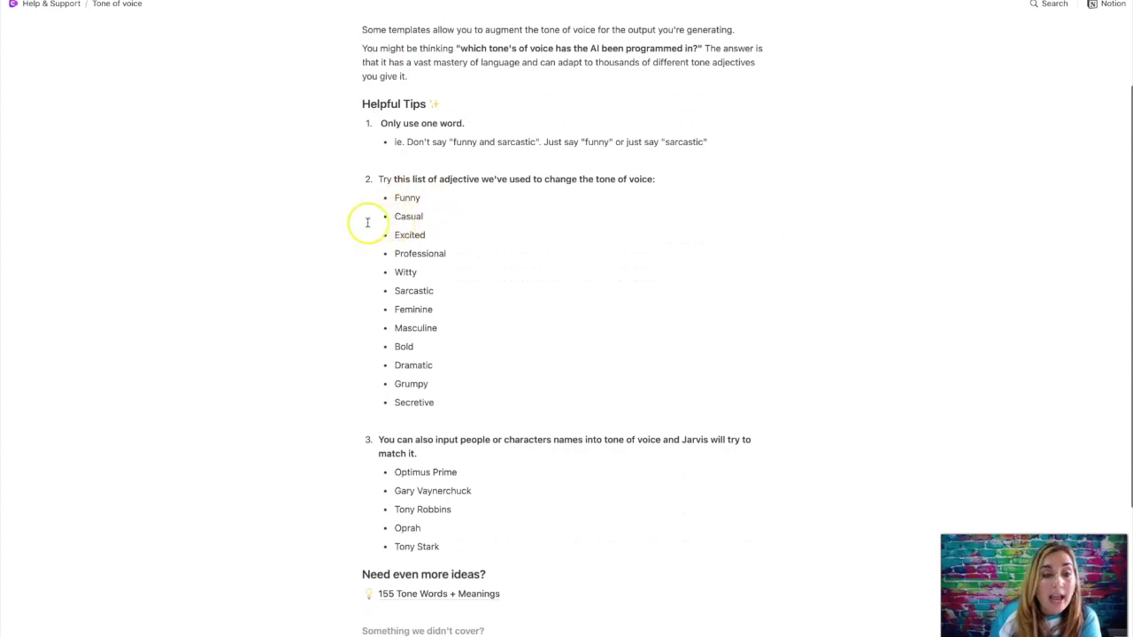
{"action": "scroll", "coordinate": [488, 245], "scroll_direction": "down", "scroll_amount": 1}
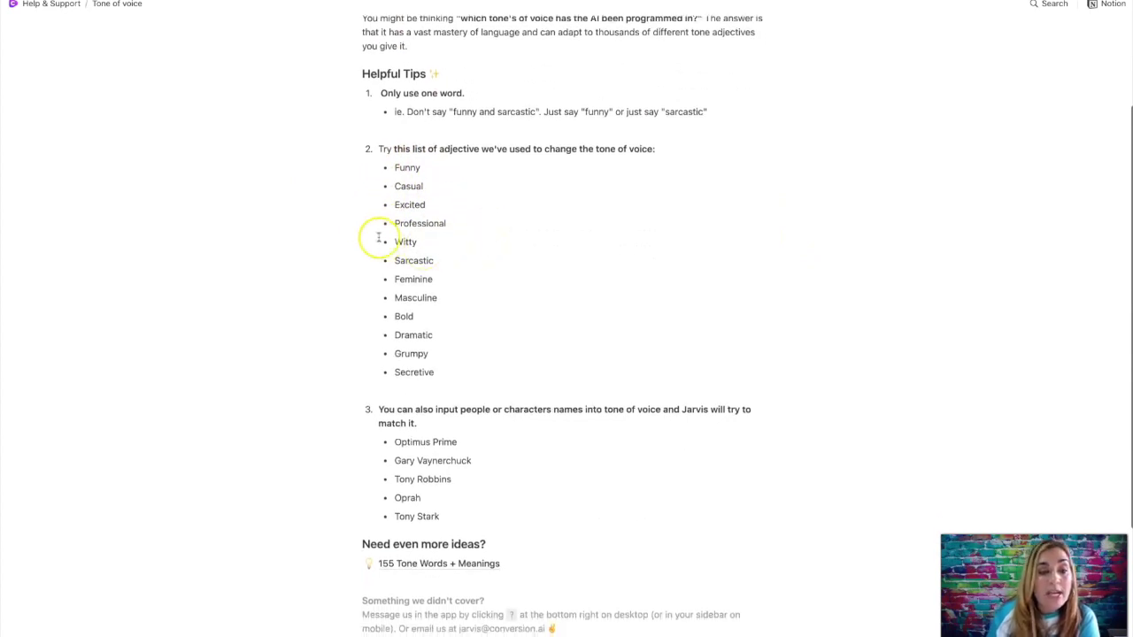
{"action": "scroll", "coordinate": [475, 269], "scroll_direction": "down", "scroll_amount": 2}
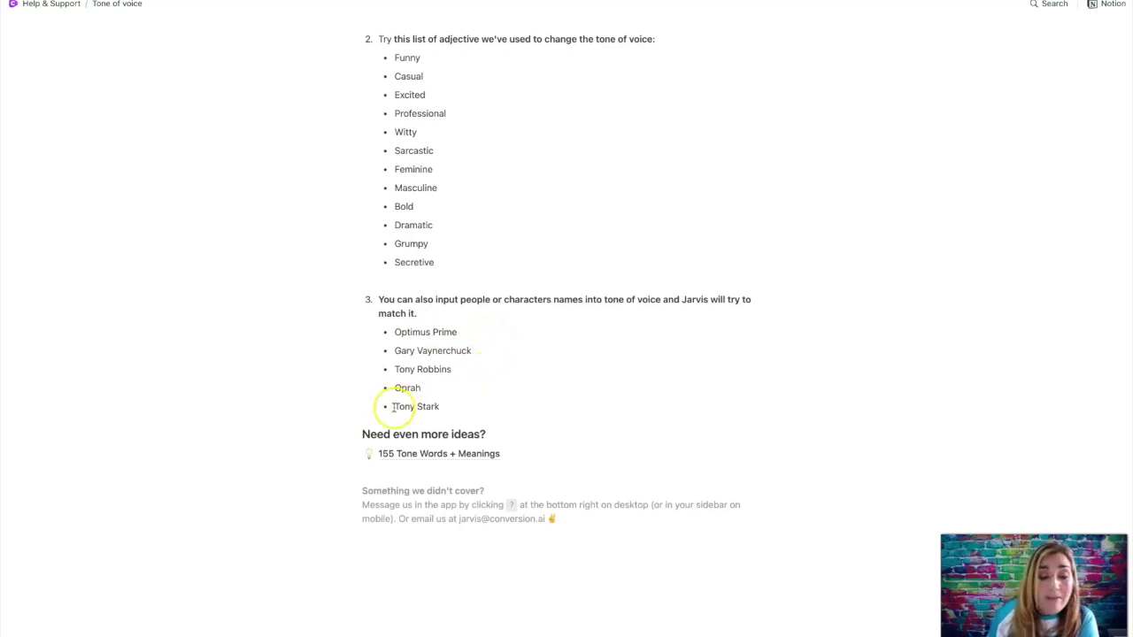
{"action": "left_click_drag", "start_coordinate": [396, 407], "coordinate": [463, 409]}
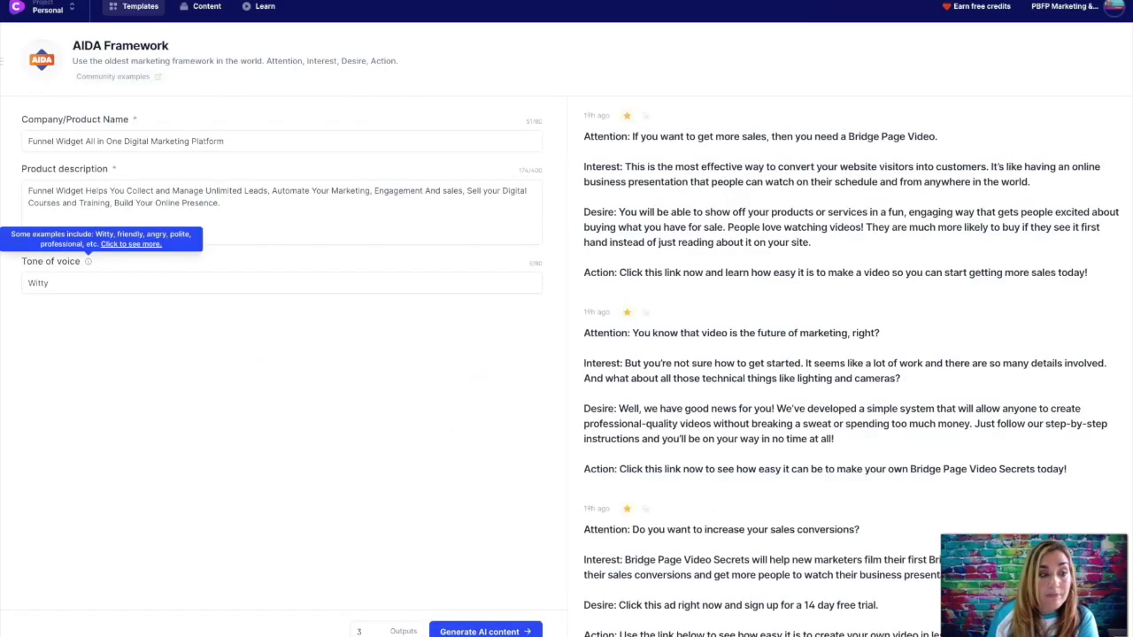
Generate 3 AIDA outputs for Funnel Widget, keeping the tone of voice as Witty.
{"action": "left_click", "coordinate": [60, 281]}
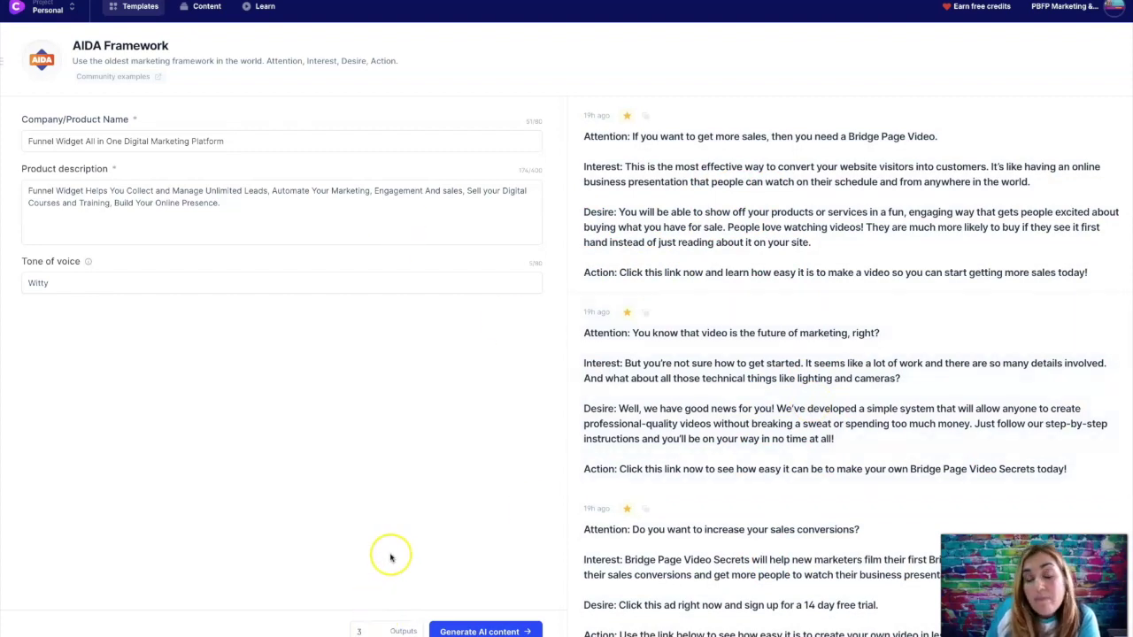
{"action": "left_click", "coordinate": [489, 631]}
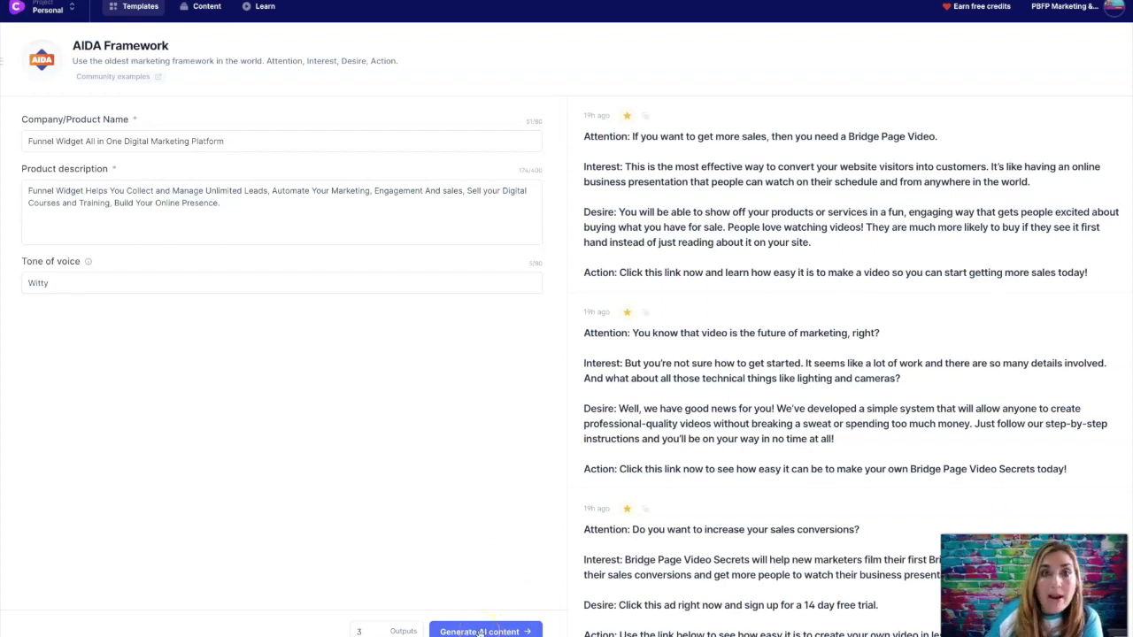
{"action": "left_click", "coordinate": [480, 631]}
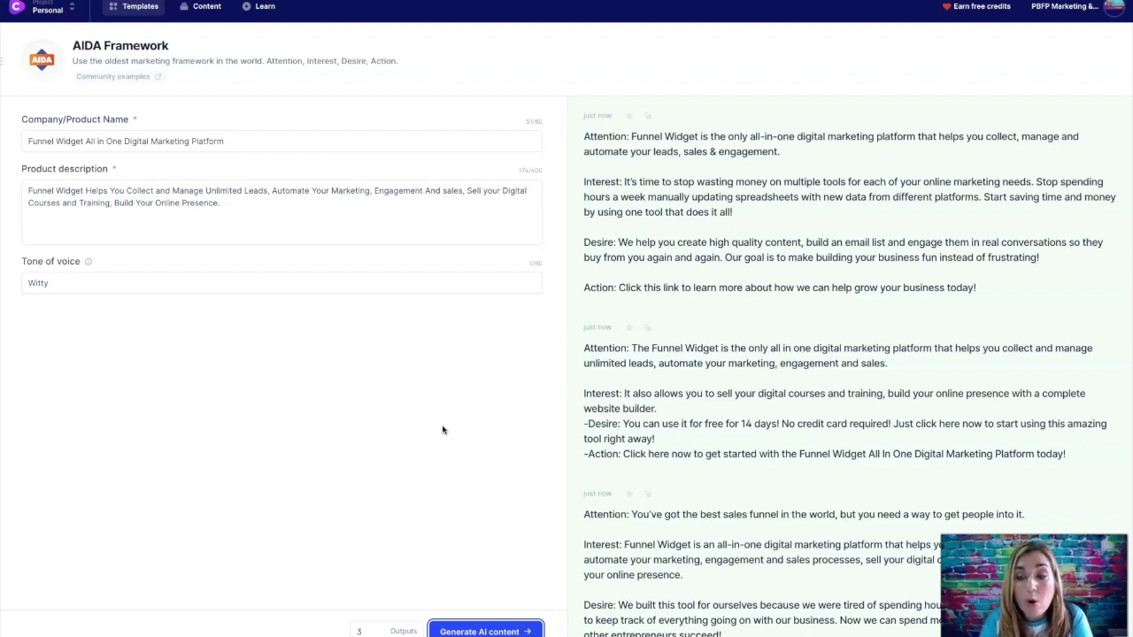
Mark the first generated Funnel Widget output as a favorite and review the other new outputs.
{"action": "left_click", "coordinate": [627, 115]}
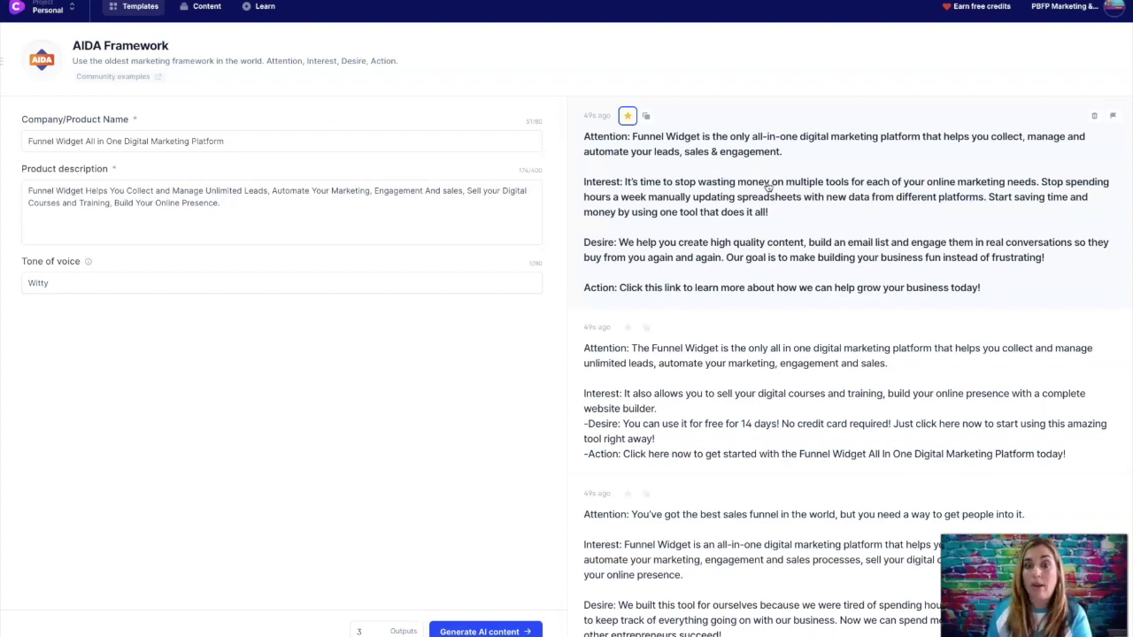
{"action": "scroll", "coordinate": [651, 138], "scroll_direction": "down", "scroll_amount": 1}
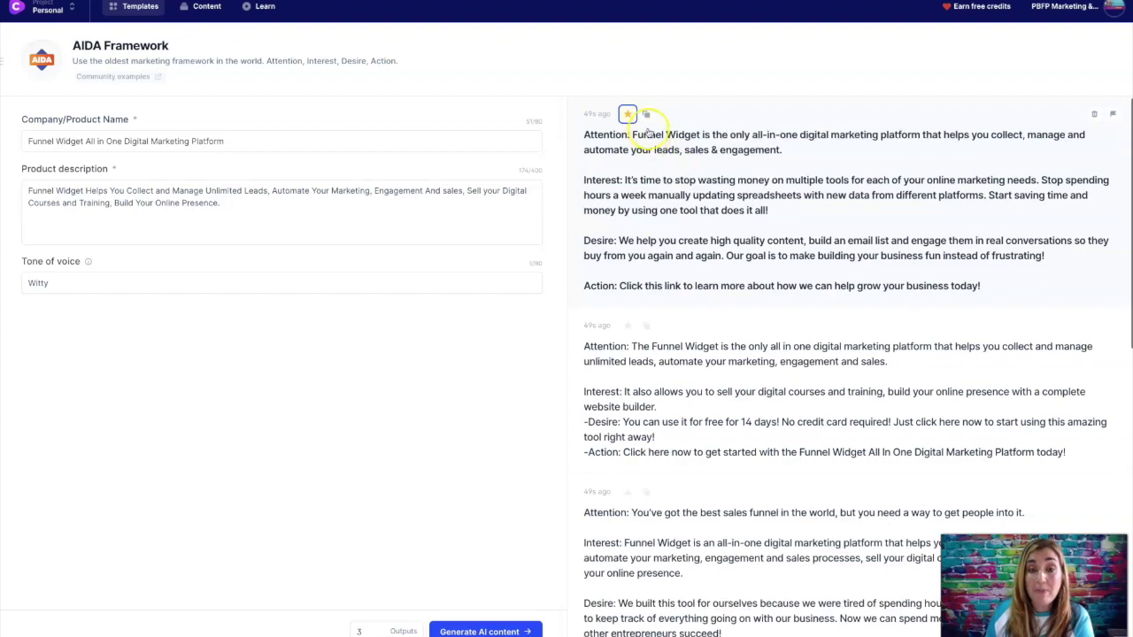
{"action": "scroll", "coordinate": [737, 177], "scroll_direction": "down", "scroll_amount": 2}
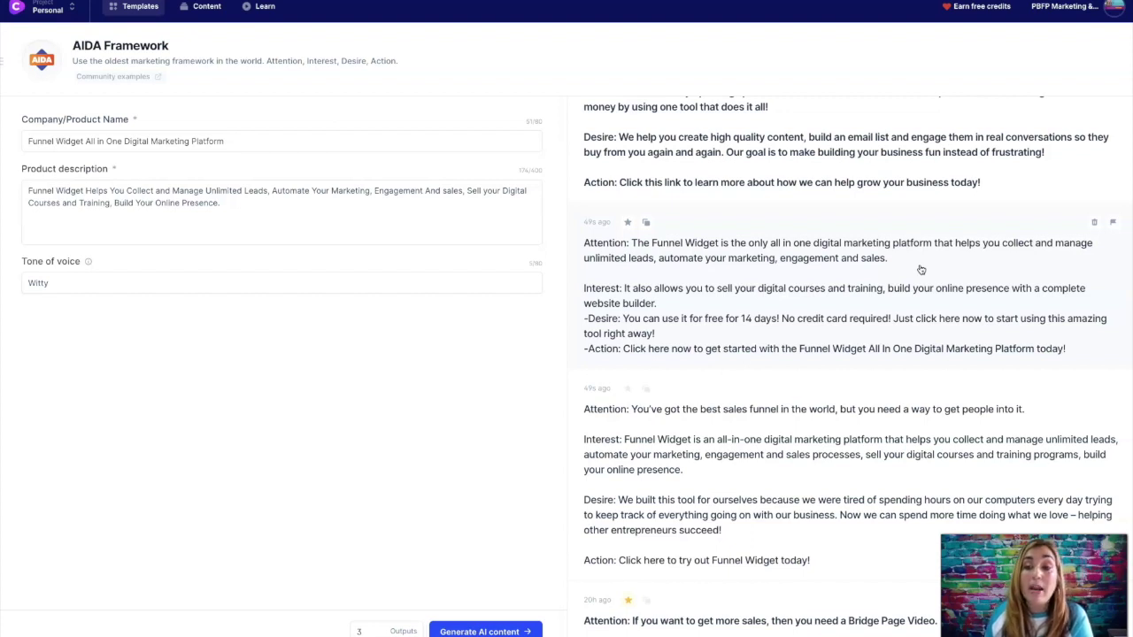
Read the second and third Funnel Widget AIDA outputs and compare them with the older favorited Bridge Page Video outputs.
{"action": "scroll", "coordinate": [920, 269], "scroll_direction": "down", "scroll_amount": 1}
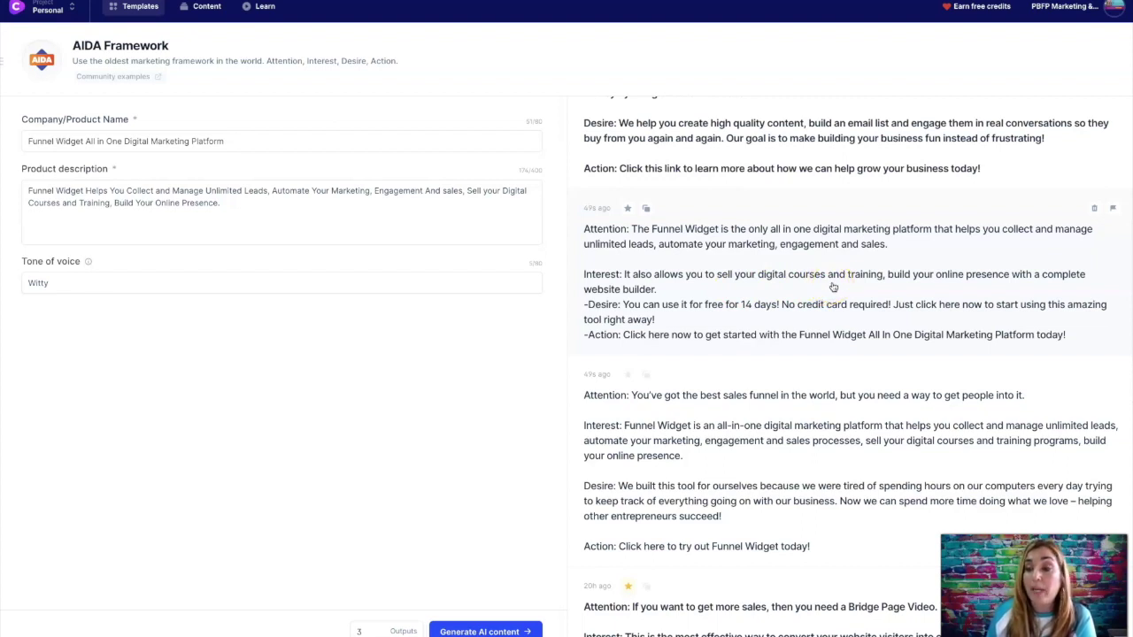
{"action": "scroll", "coordinate": [833, 287], "scroll_direction": "down", "scroll_amount": 1}
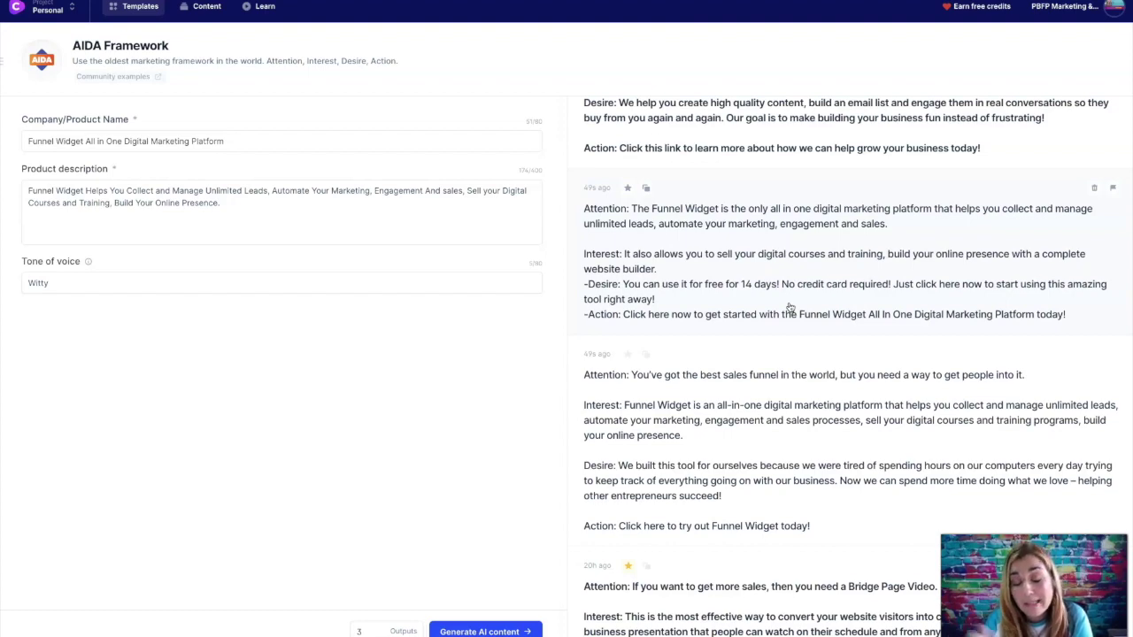
{"action": "scroll", "coordinate": [759, 292], "scroll_direction": "down", "scroll_amount": 3}
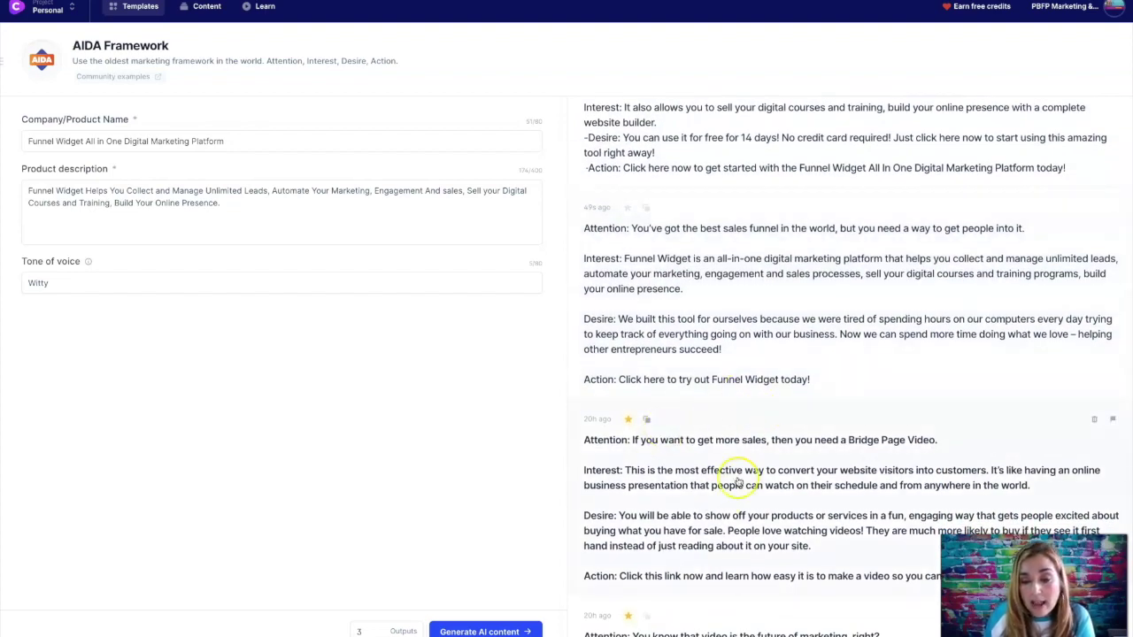
{"action": "scroll", "coordinate": [734, 475], "scroll_direction": "down", "scroll_amount": 6}
{"action": "scroll", "coordinate": [757, 372], "scroll_direction": "up", "scroll_amount": 8}
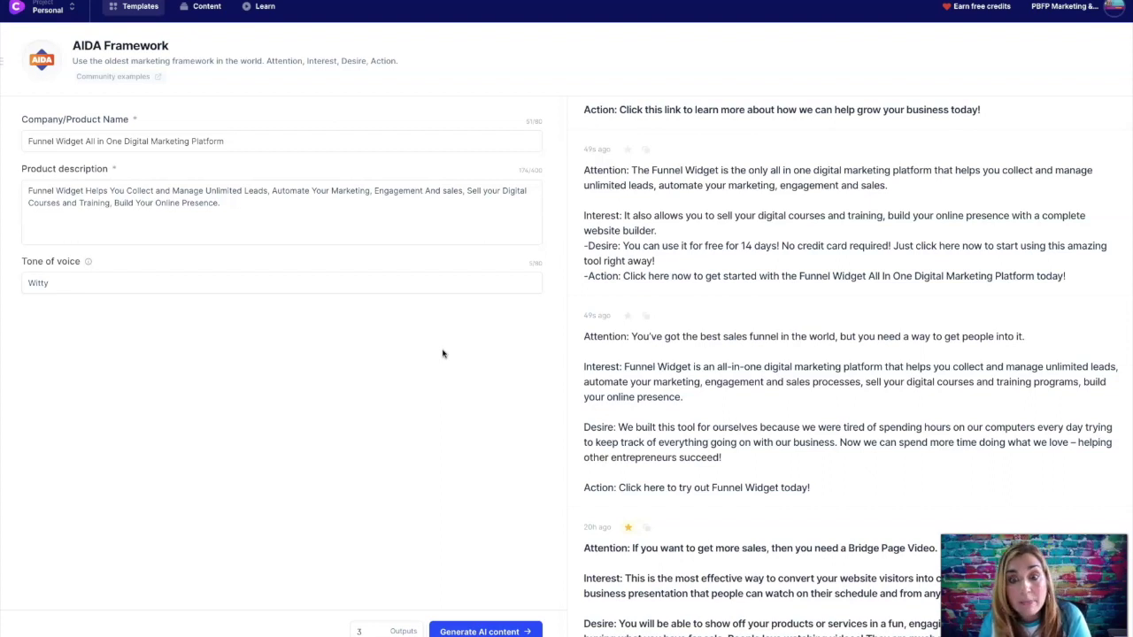
{"action": "scroll", "coordinate": [720, 380], "scroll_direction": "down", "scroll_amount": 1}
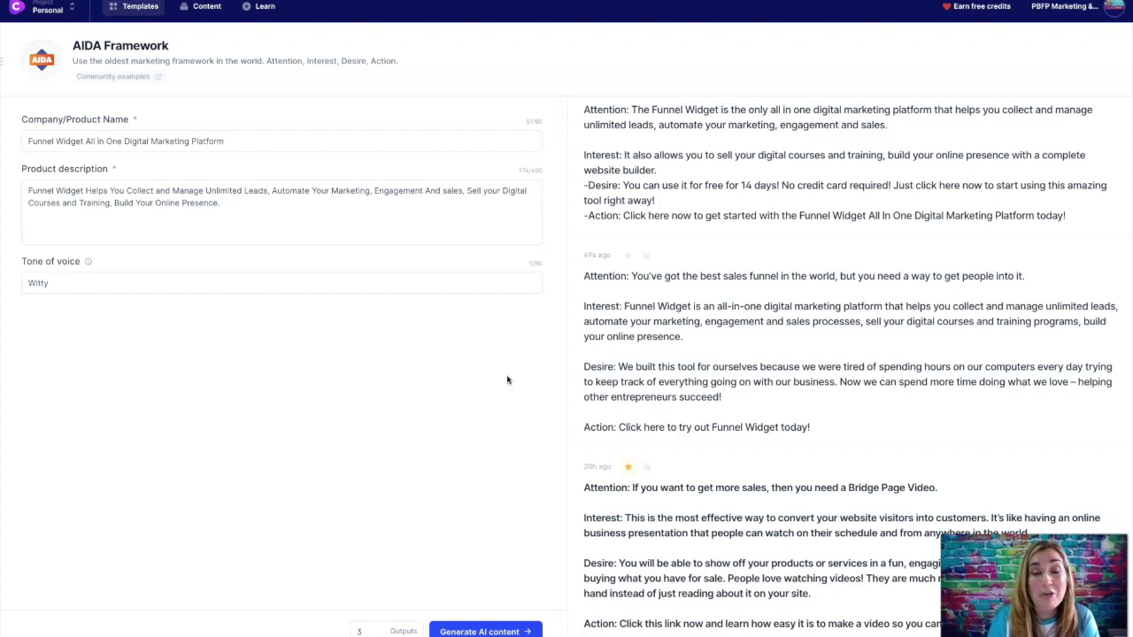
{"action": "left_click", "coordinate": [478, 322]}
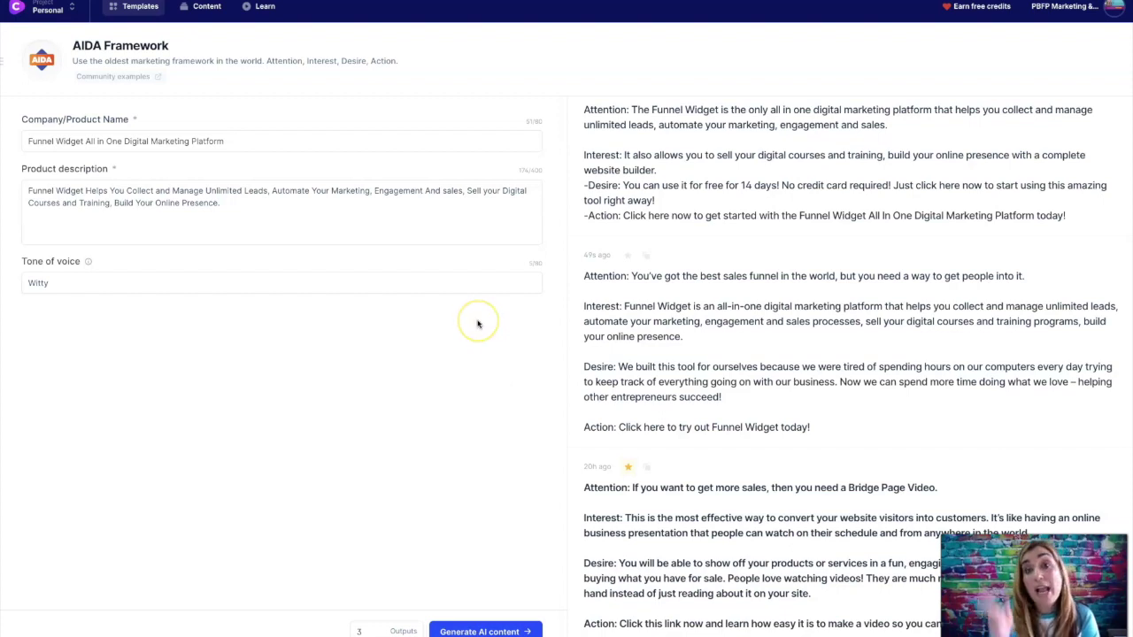